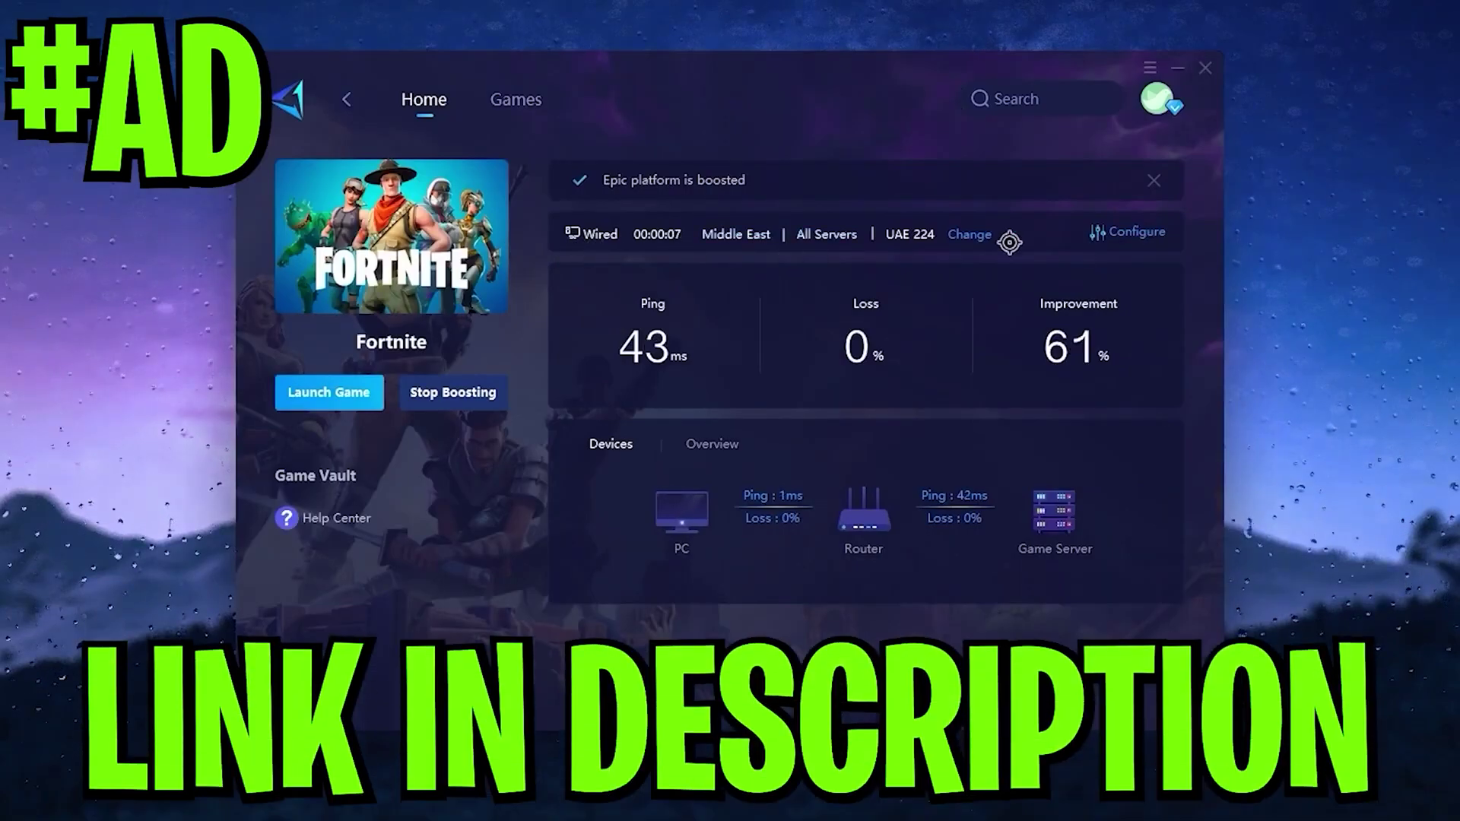
Step: Review the GearUP Booster connection settings, then view the server region and node choices
click(1102, 232)
click(925, 274)
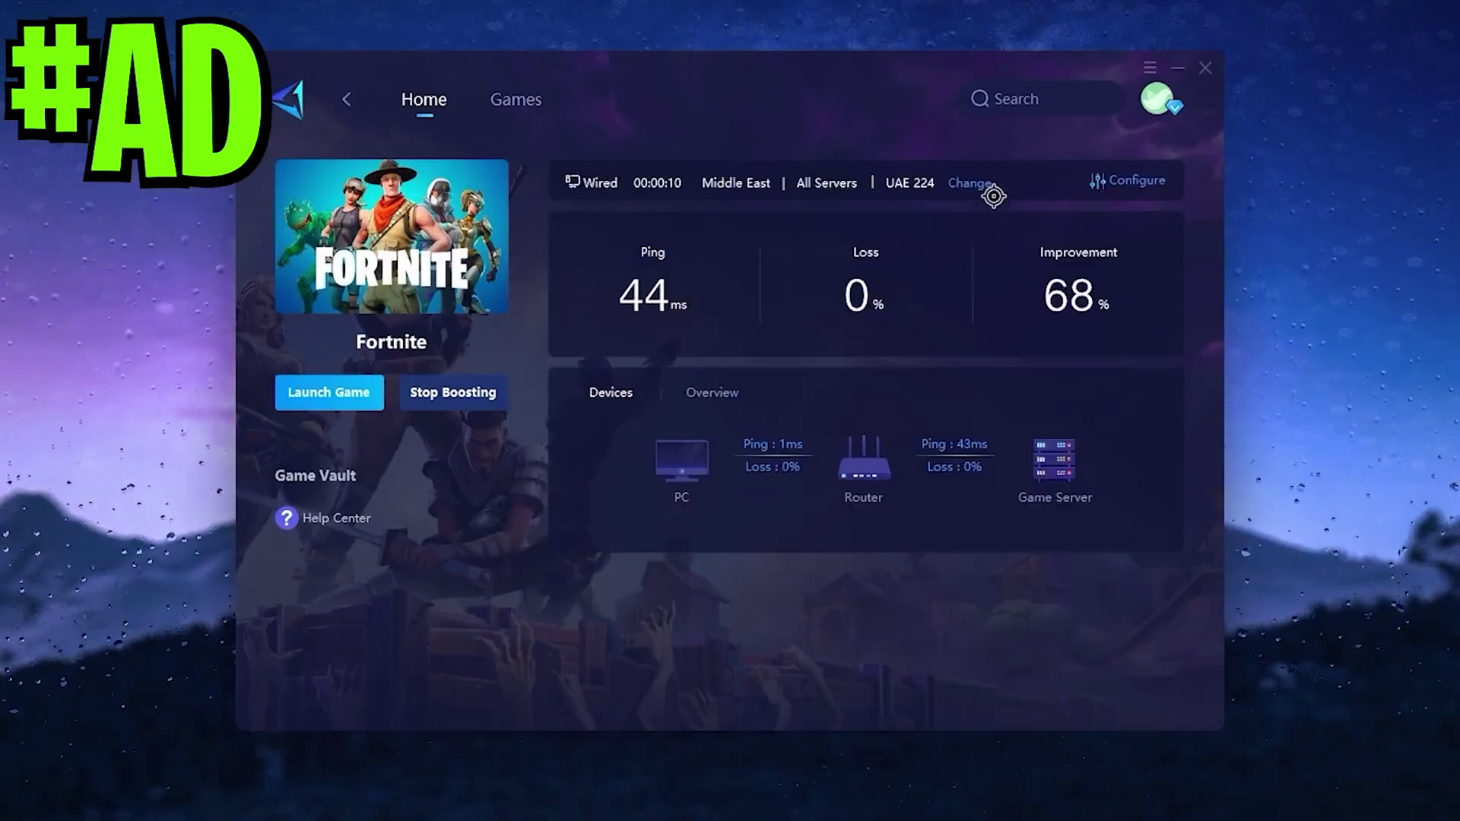
click(993, 196)
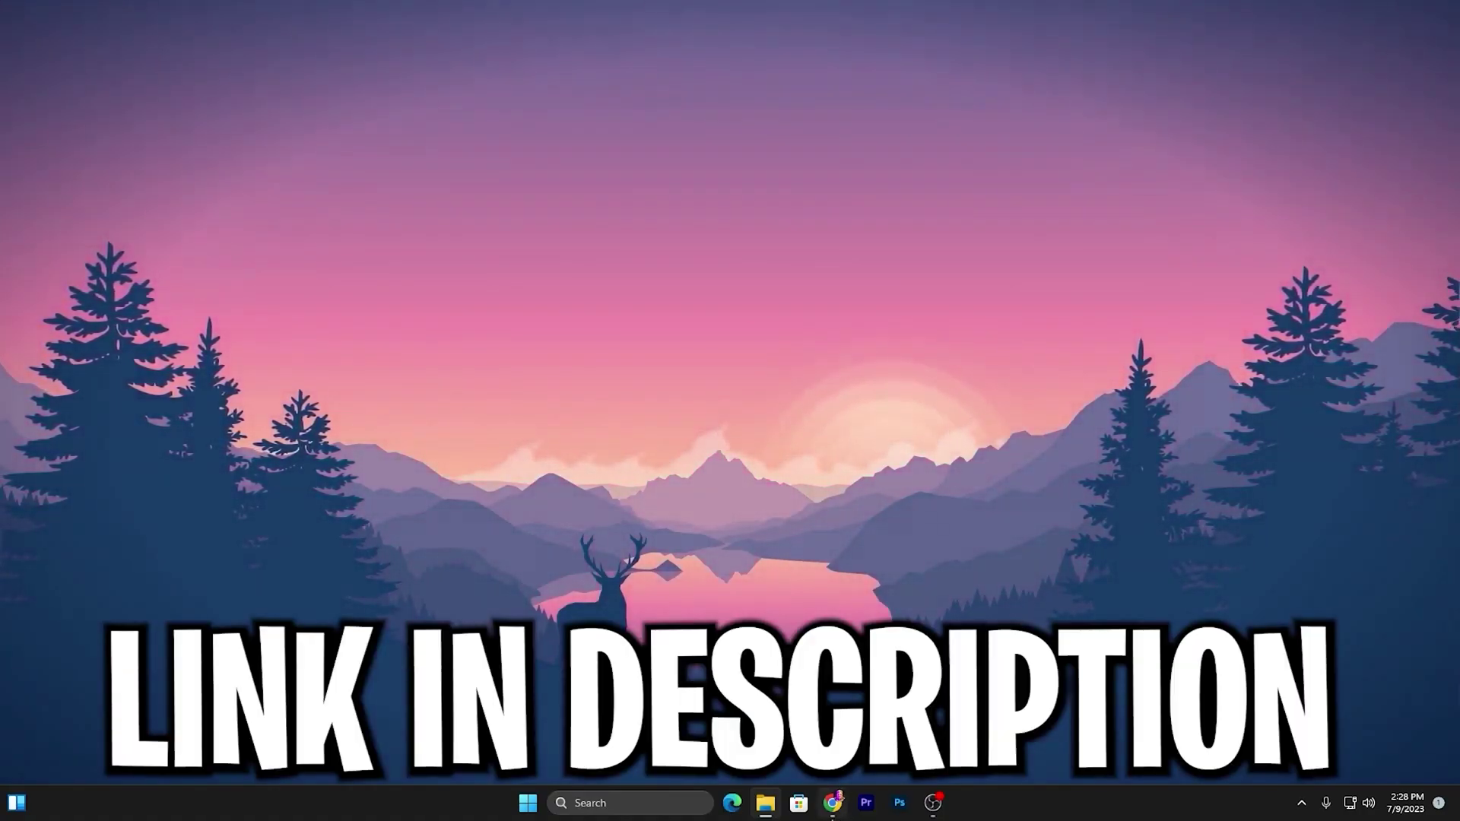
Step: Search Uptopacks for 'MSI' to find the MSI Afterburner download post, then minimize Chrome
click(831, 815)
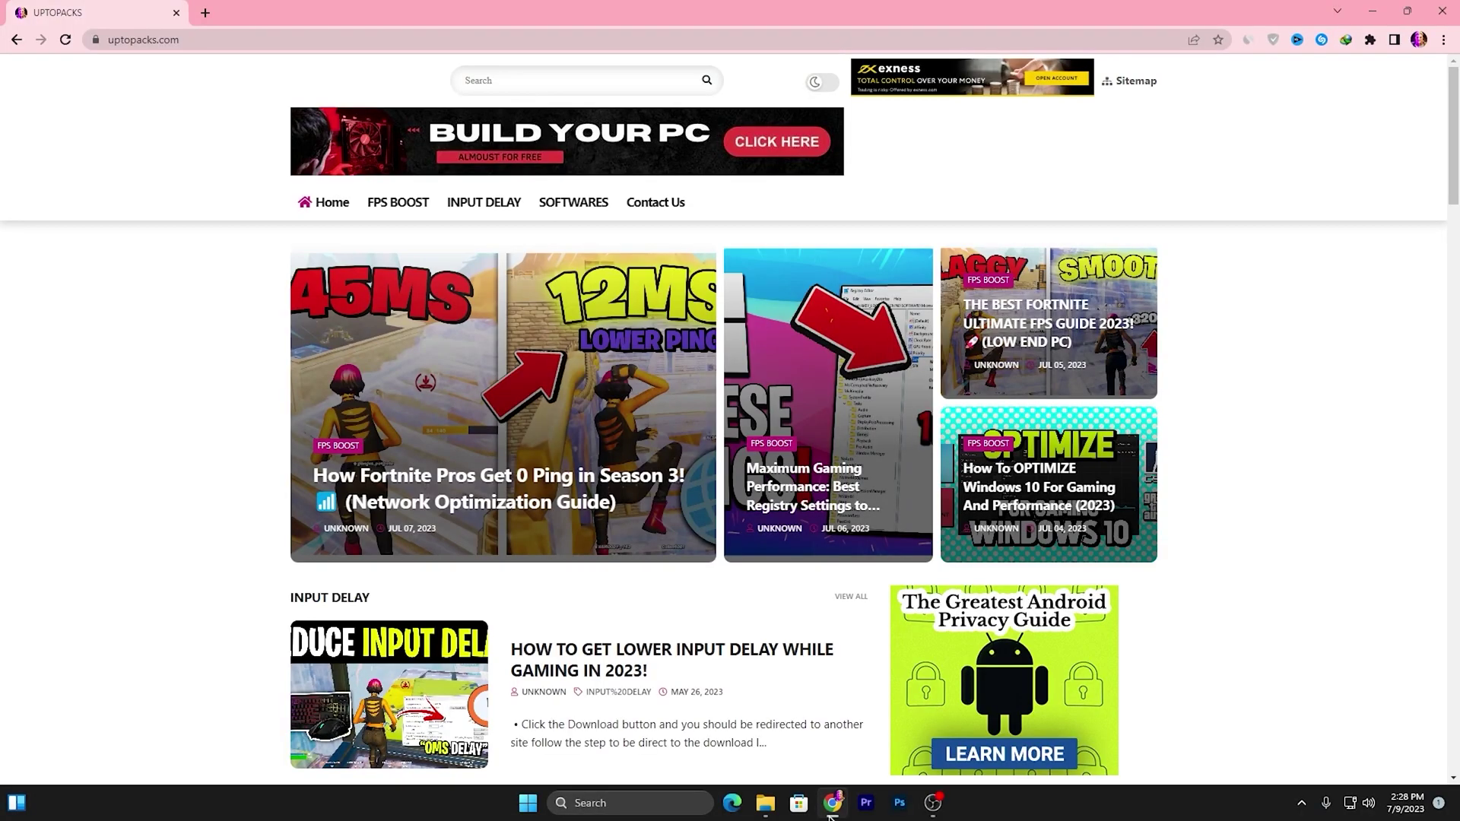
click(578, 80)
text(MSI)
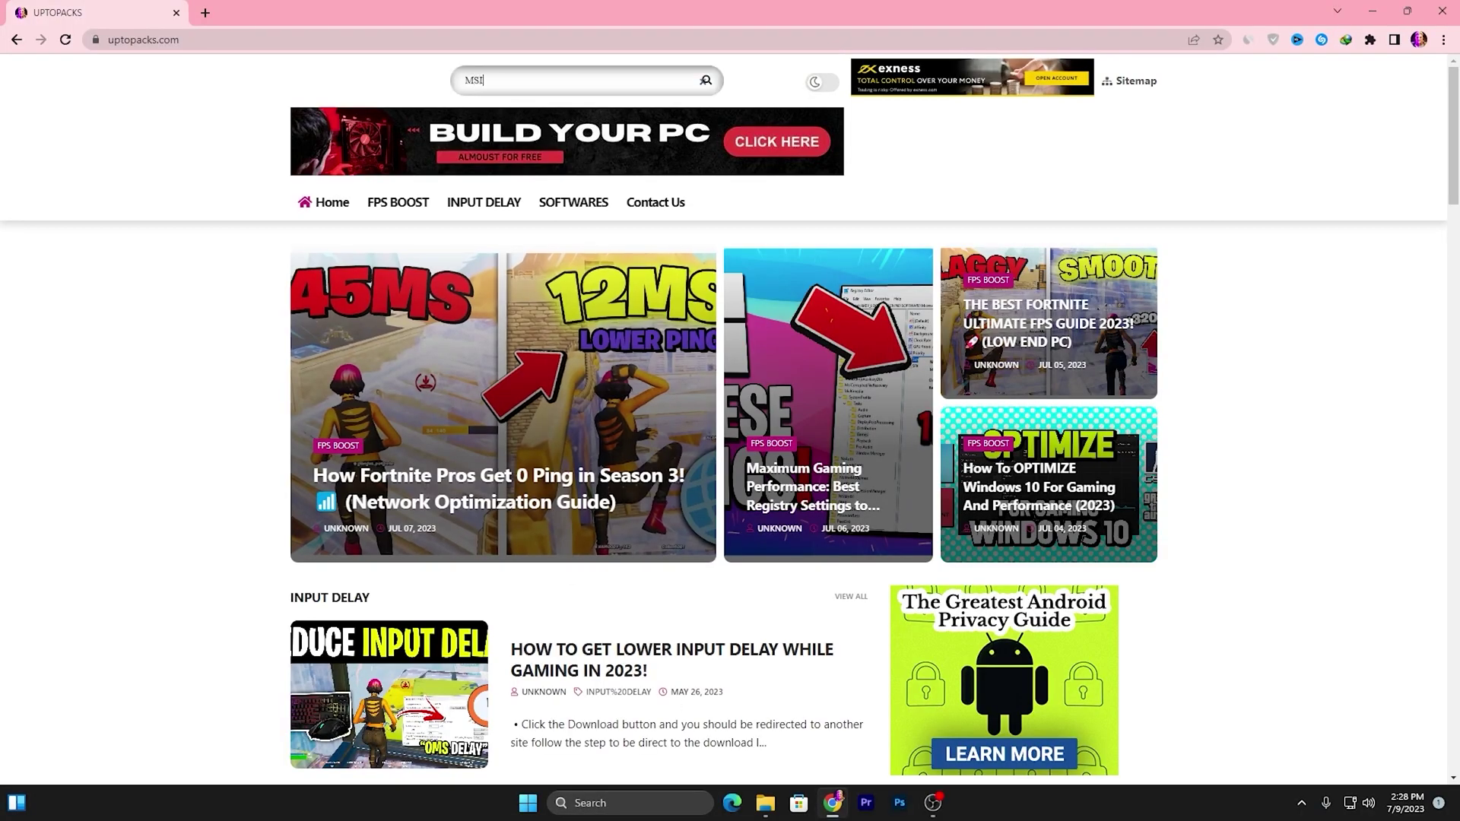
key(Return)
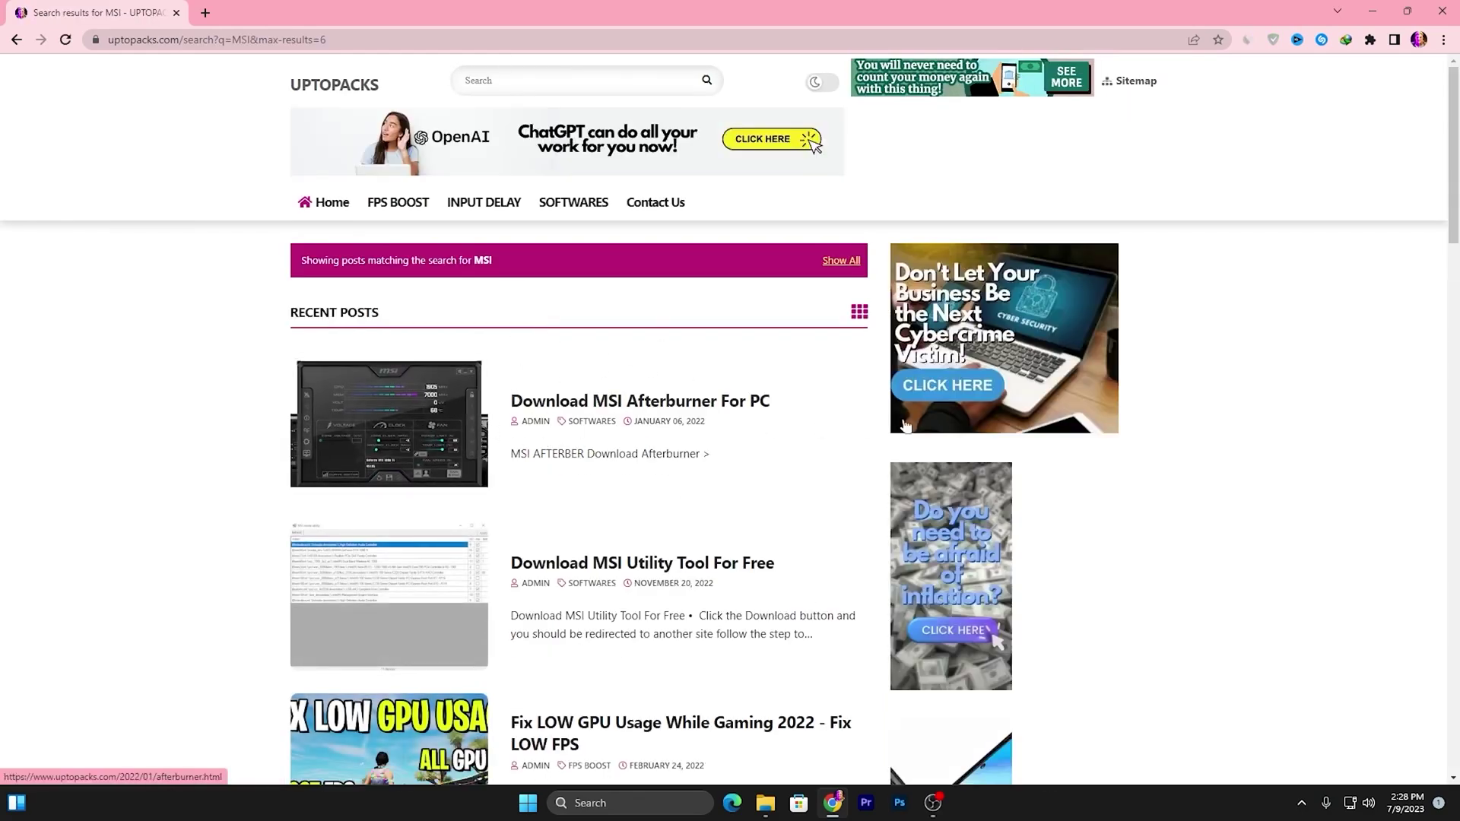
click(1370, 9)
Step: Launch MSI Afterburner from Start search, then open RivaTuner Statistics Server from the tray
key(super)
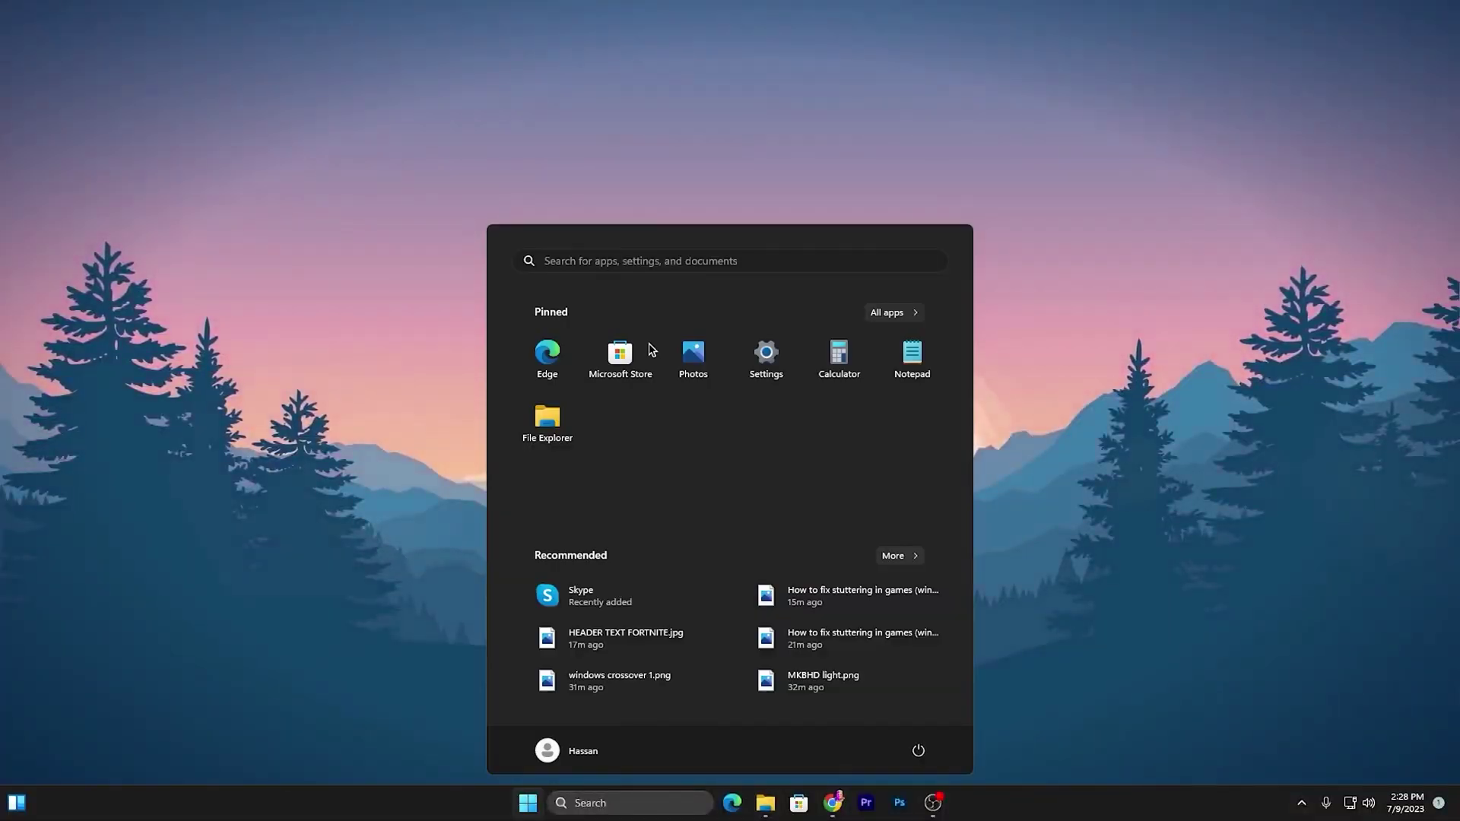
text(MSI Afterburner)
key(Return)
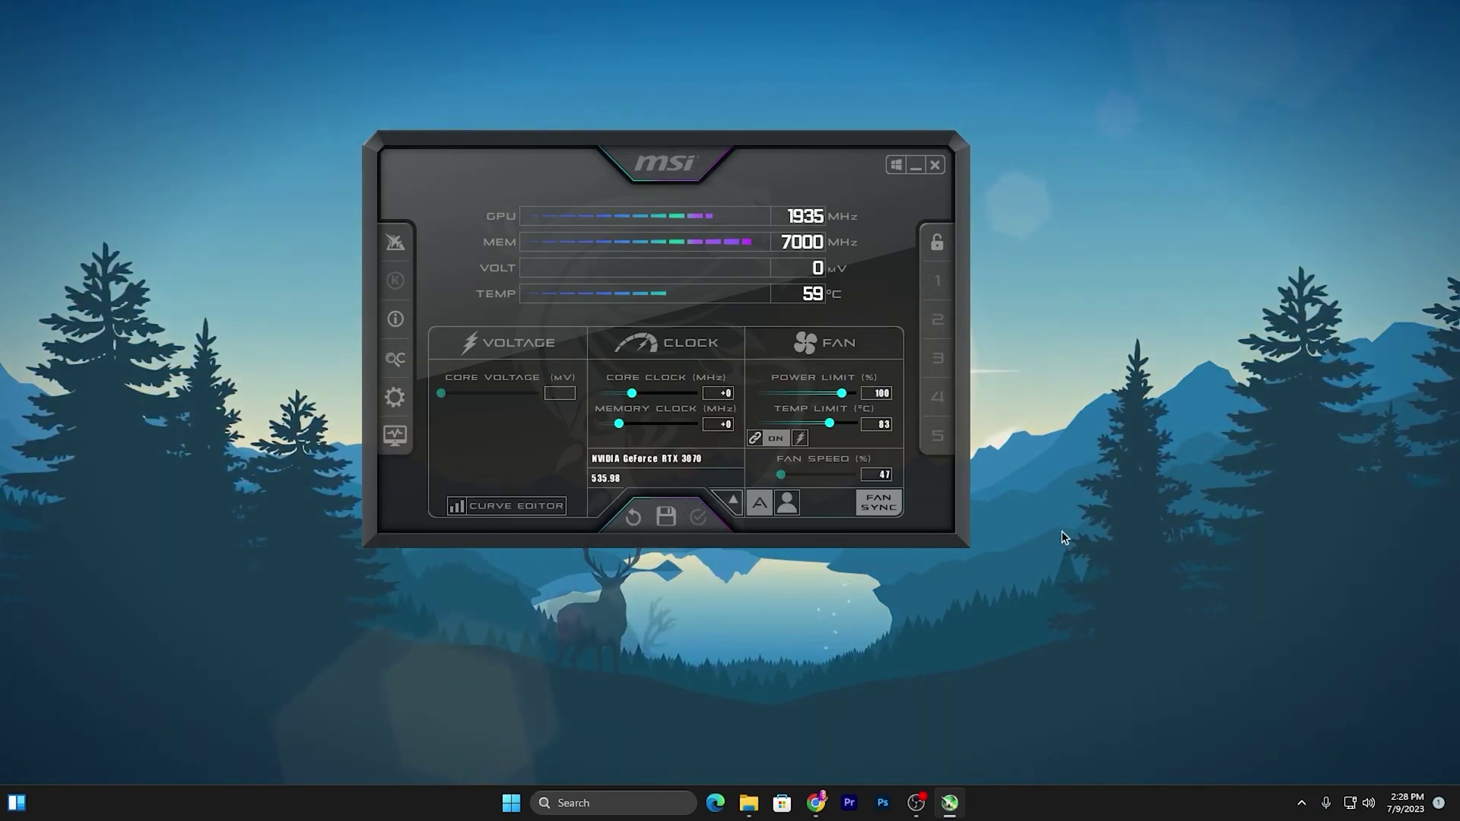
click(1301, 802)
click(1240, 756)
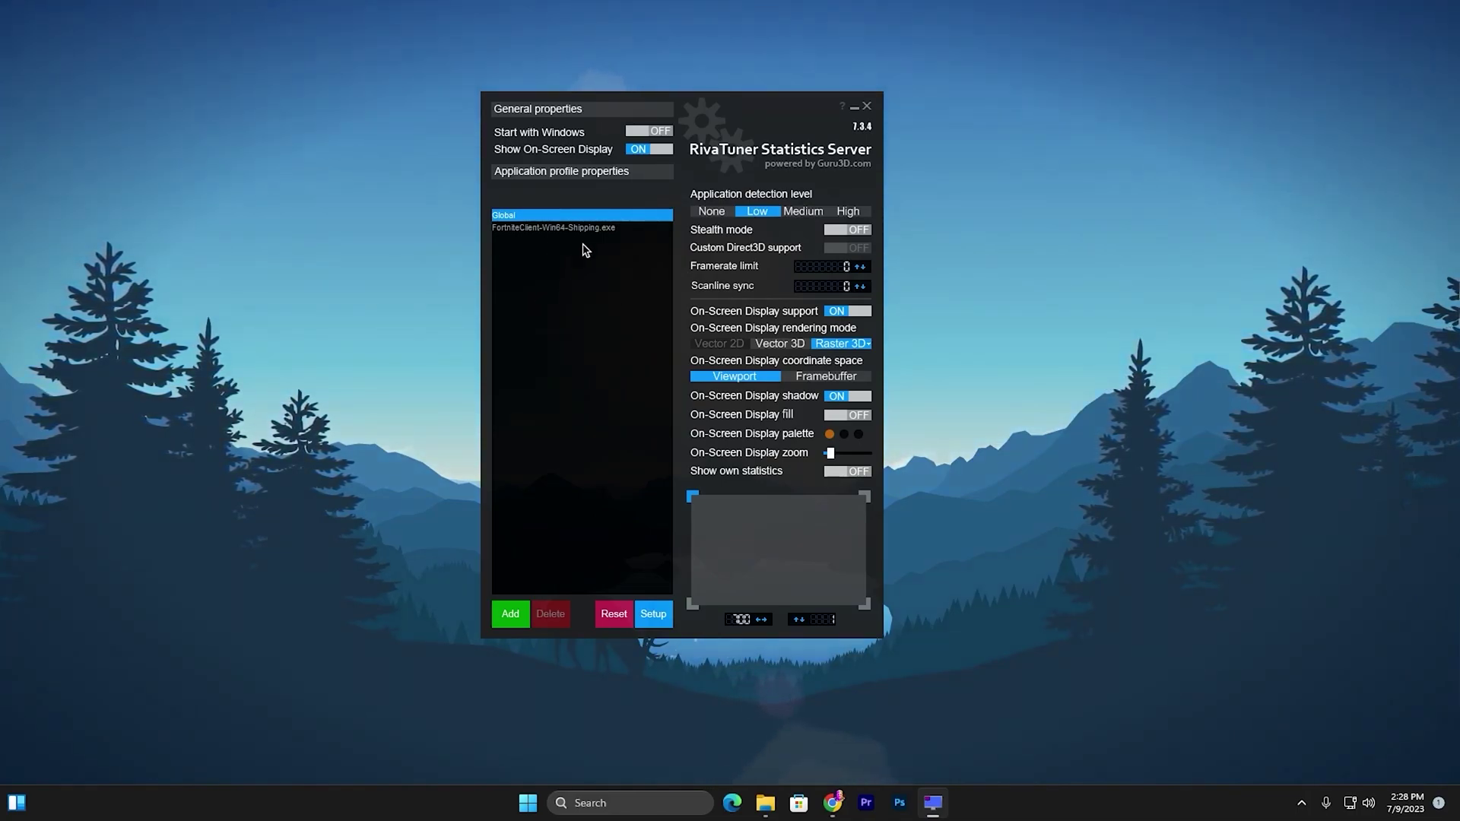
Step: Add a profile for C:\Riot Games\VALORANT\live\ShooterGame\Binaries\Win64\VALORANT-Win64-Shipping.exe
click(510, 614)
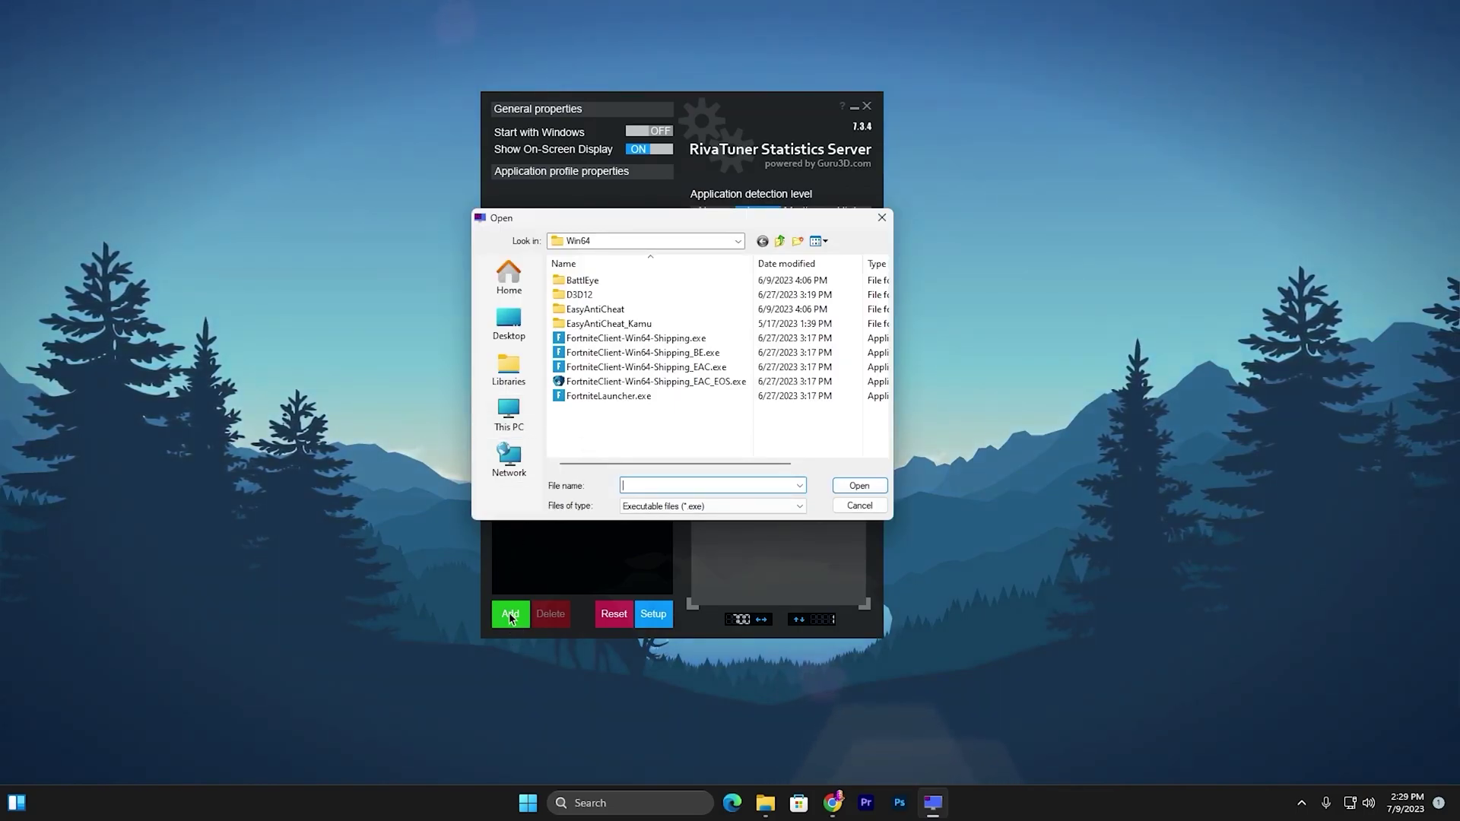
click(508, 415)
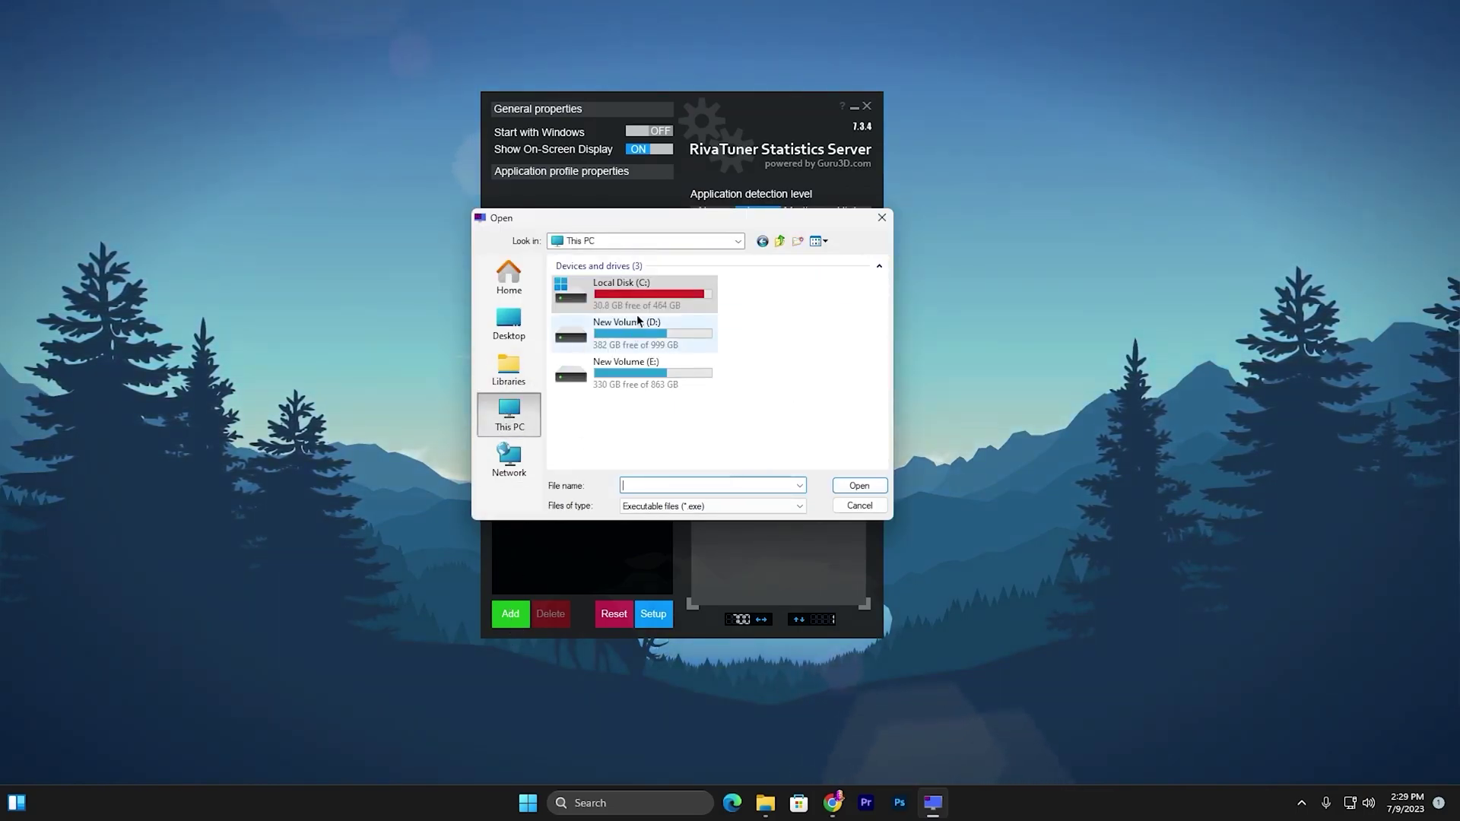
double_click(631, 294)
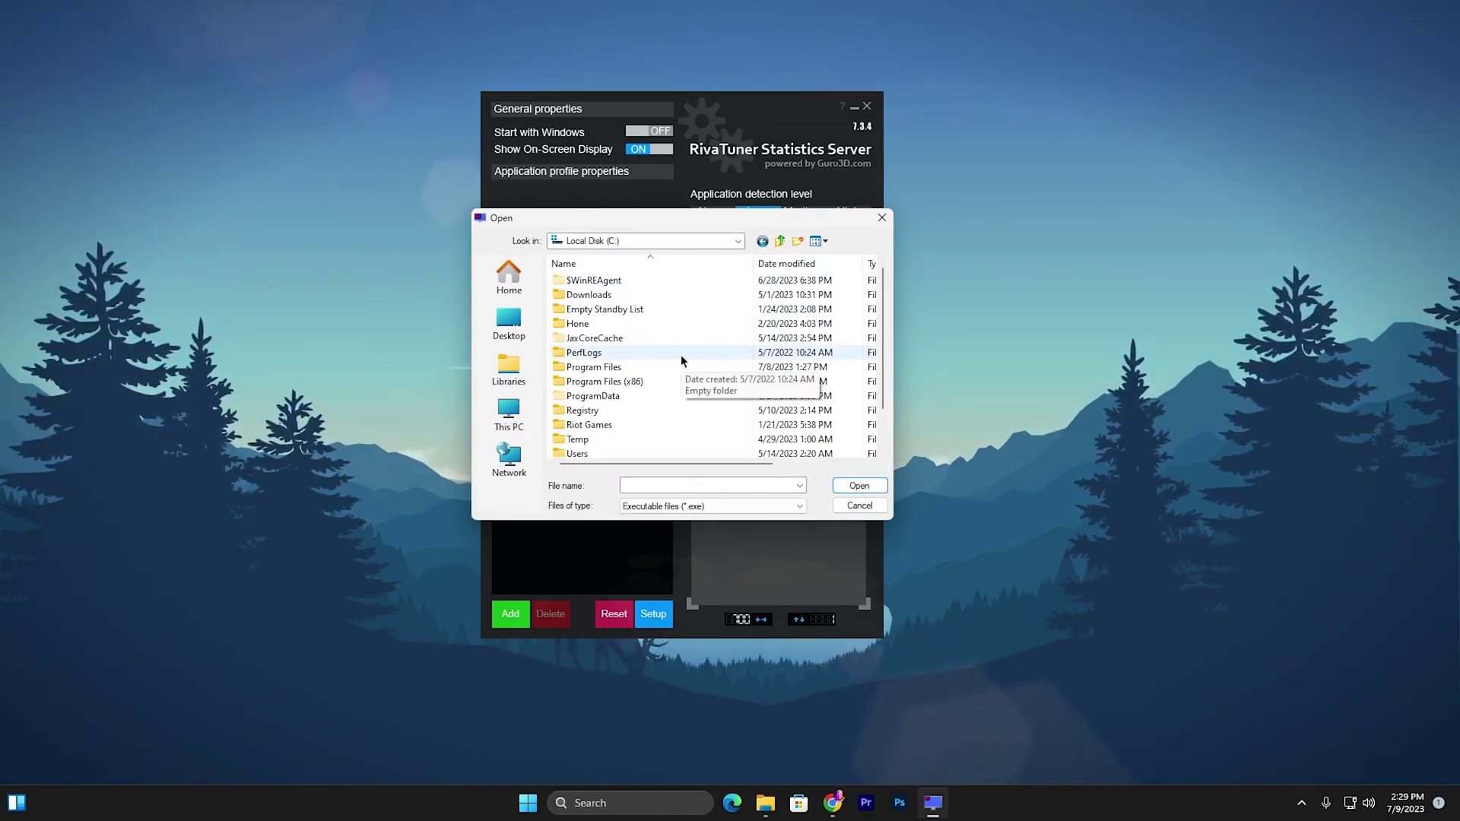
double_click(605, 426)
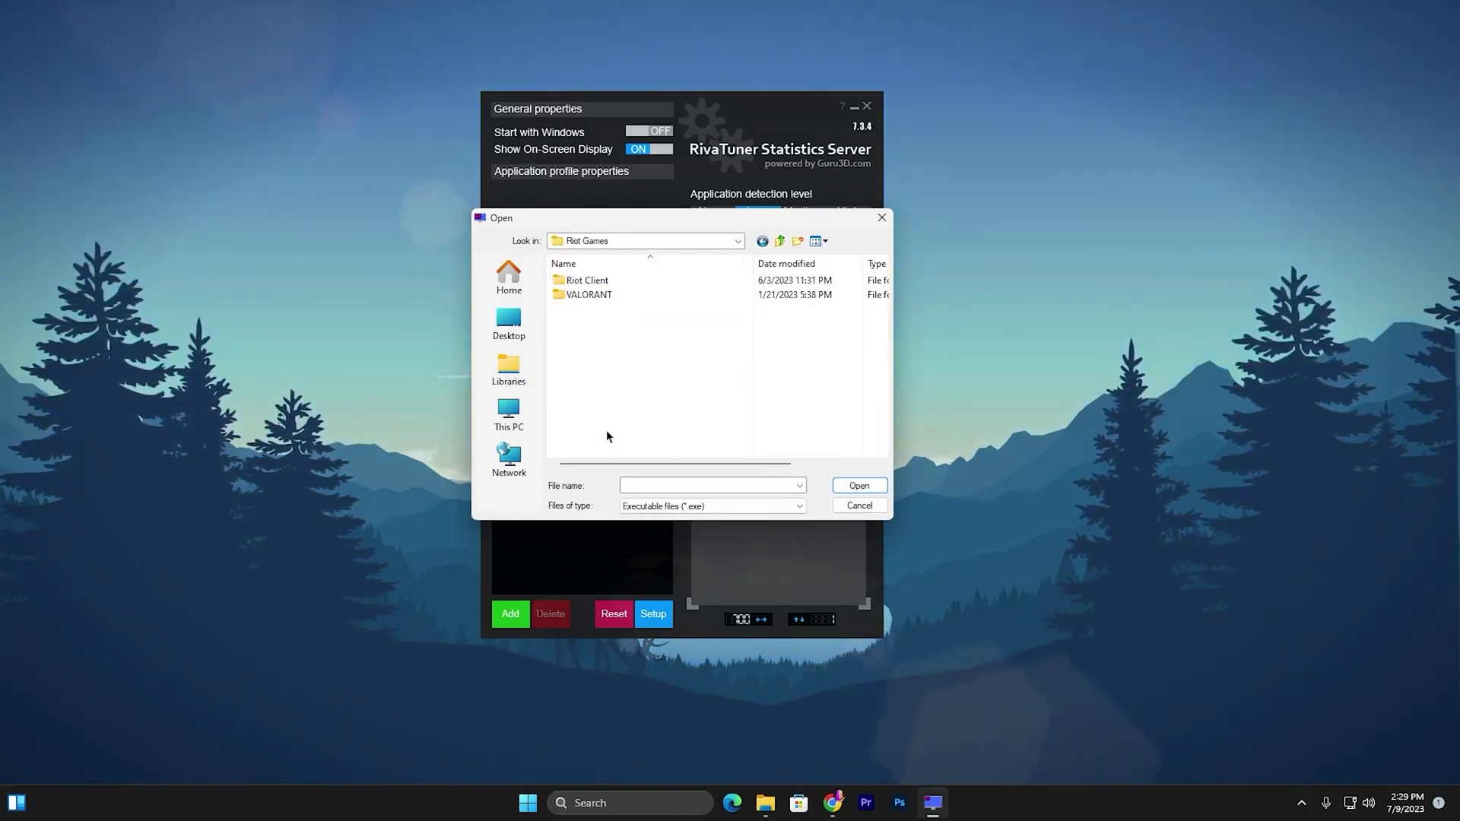
double_click(601, 295)
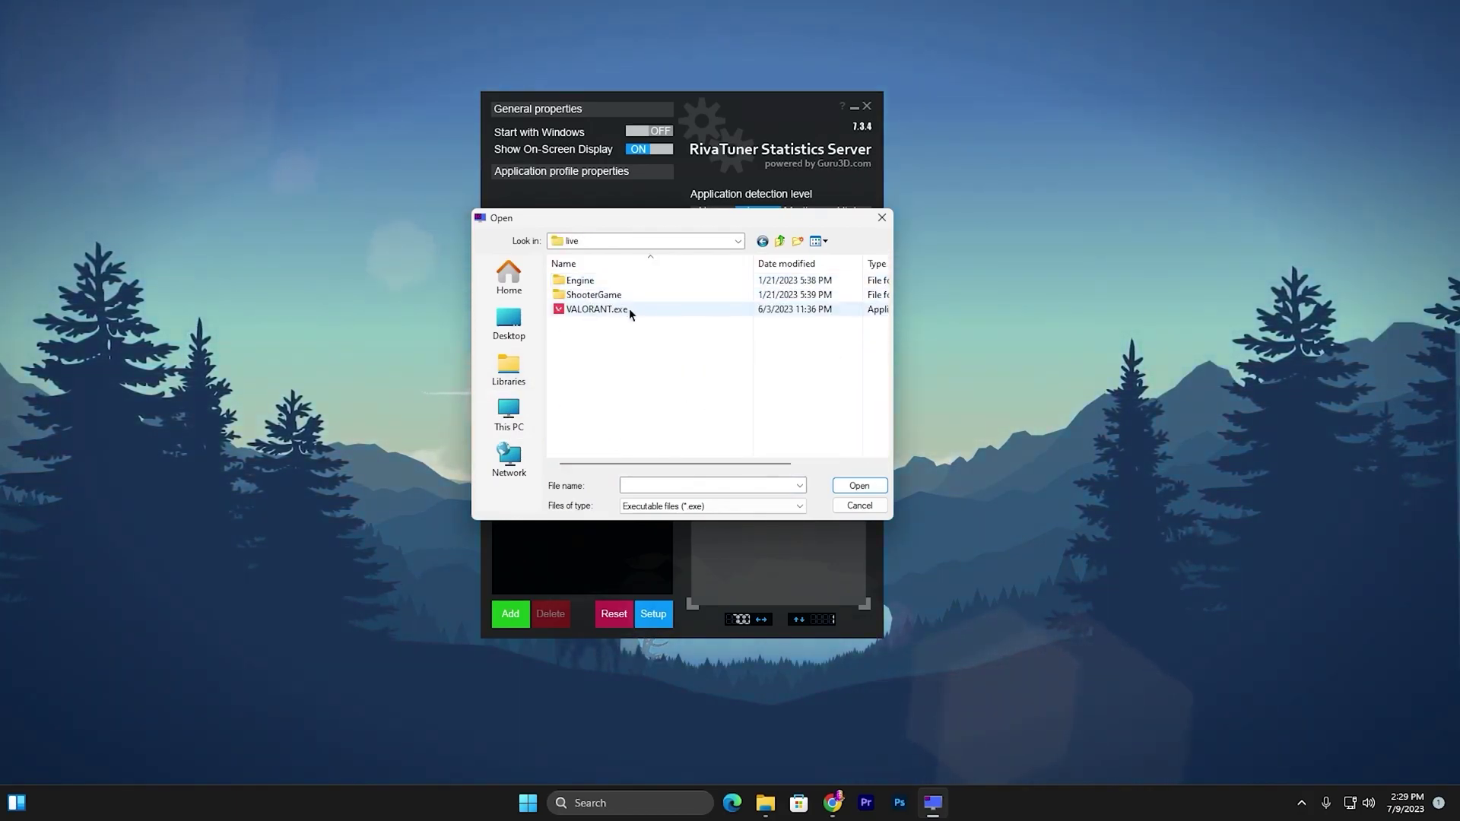
double_click(600, 295)
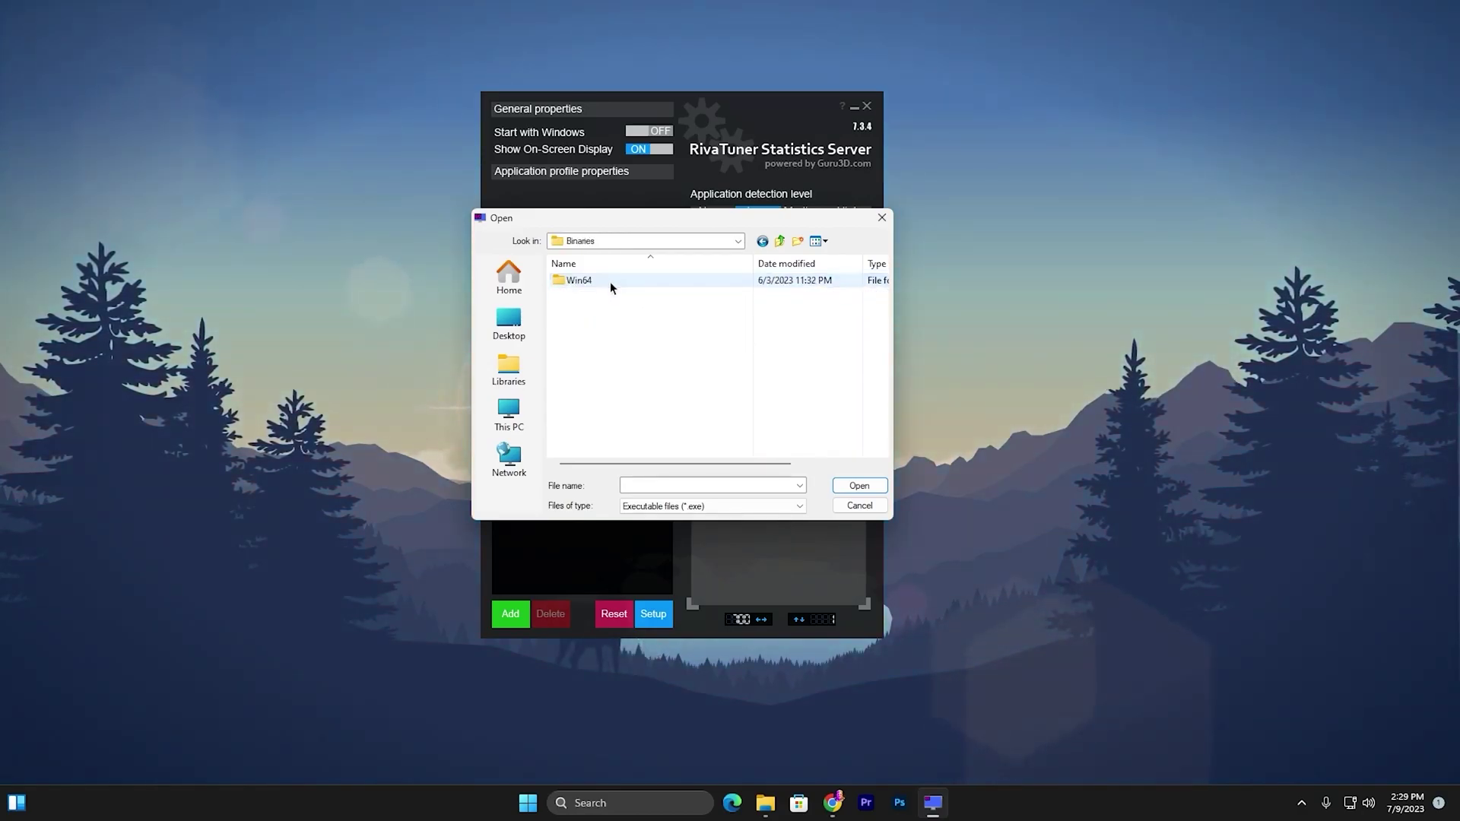
double_click(610, 282)
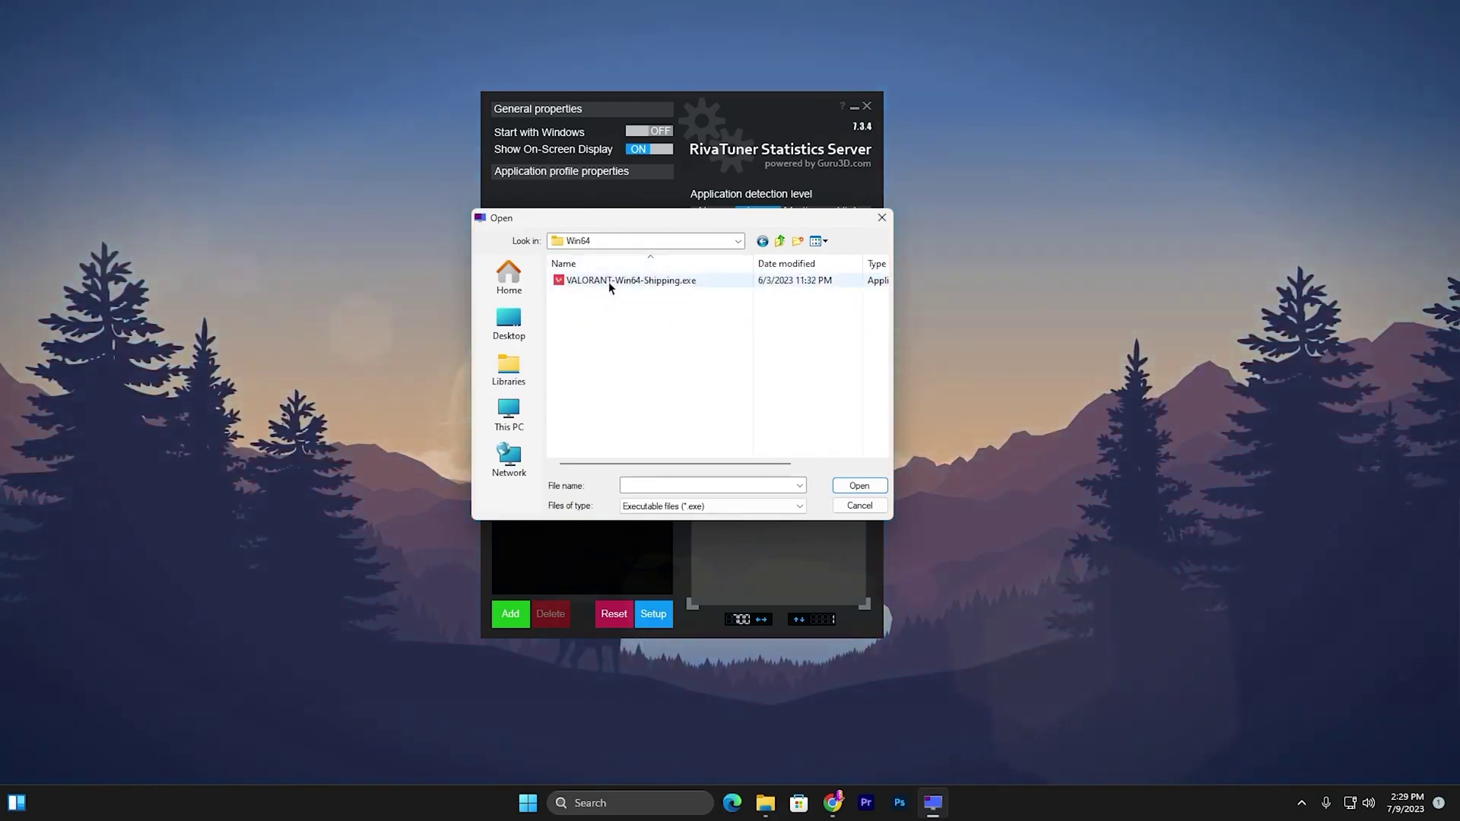
click(628, 282)
click(859, 485)
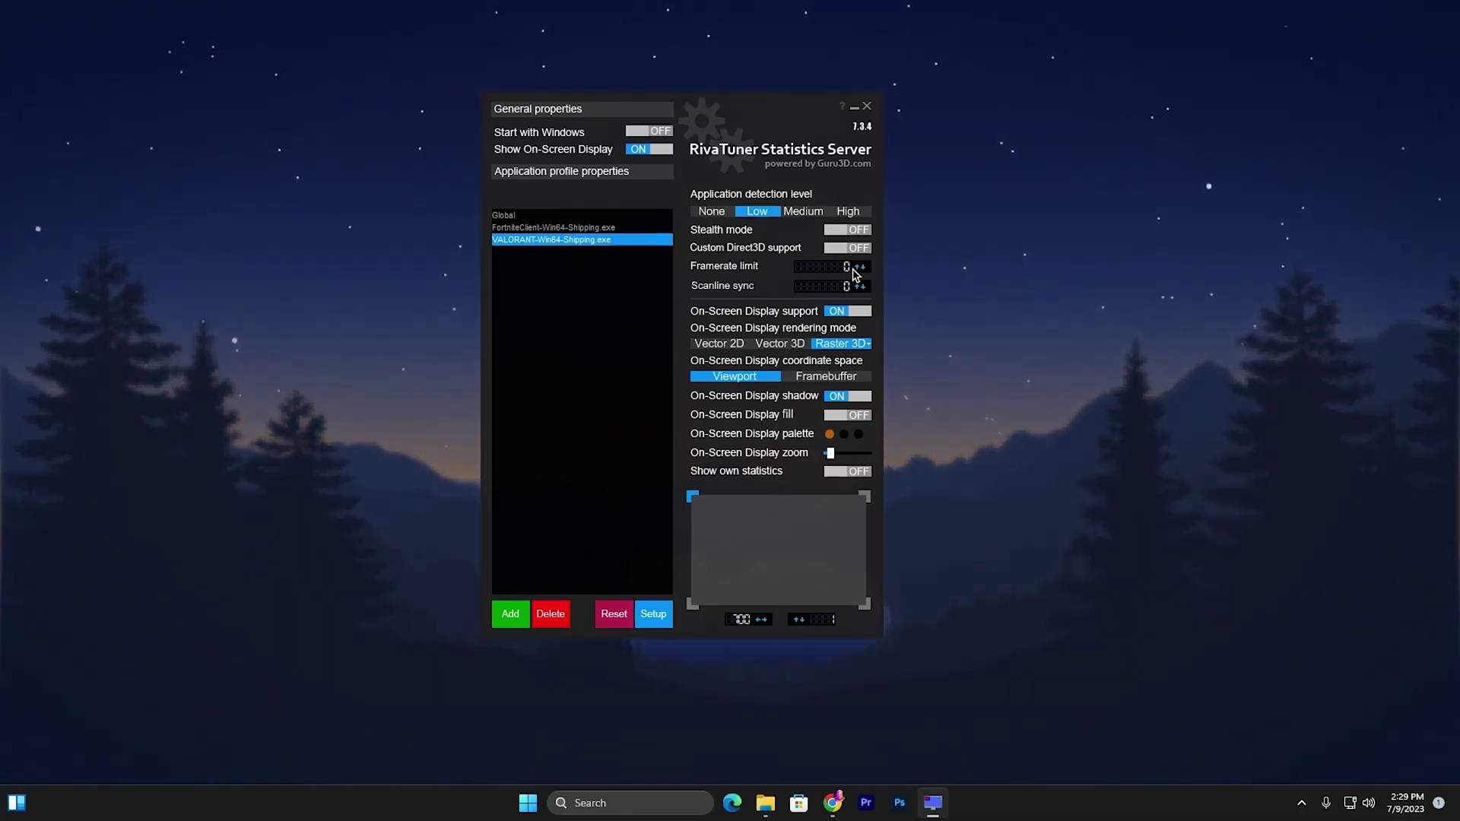
Step: Set the VALORANT profile's framerate limit to 90 and minimize RivaTuner to the tray
click(844, 268)
text(0)
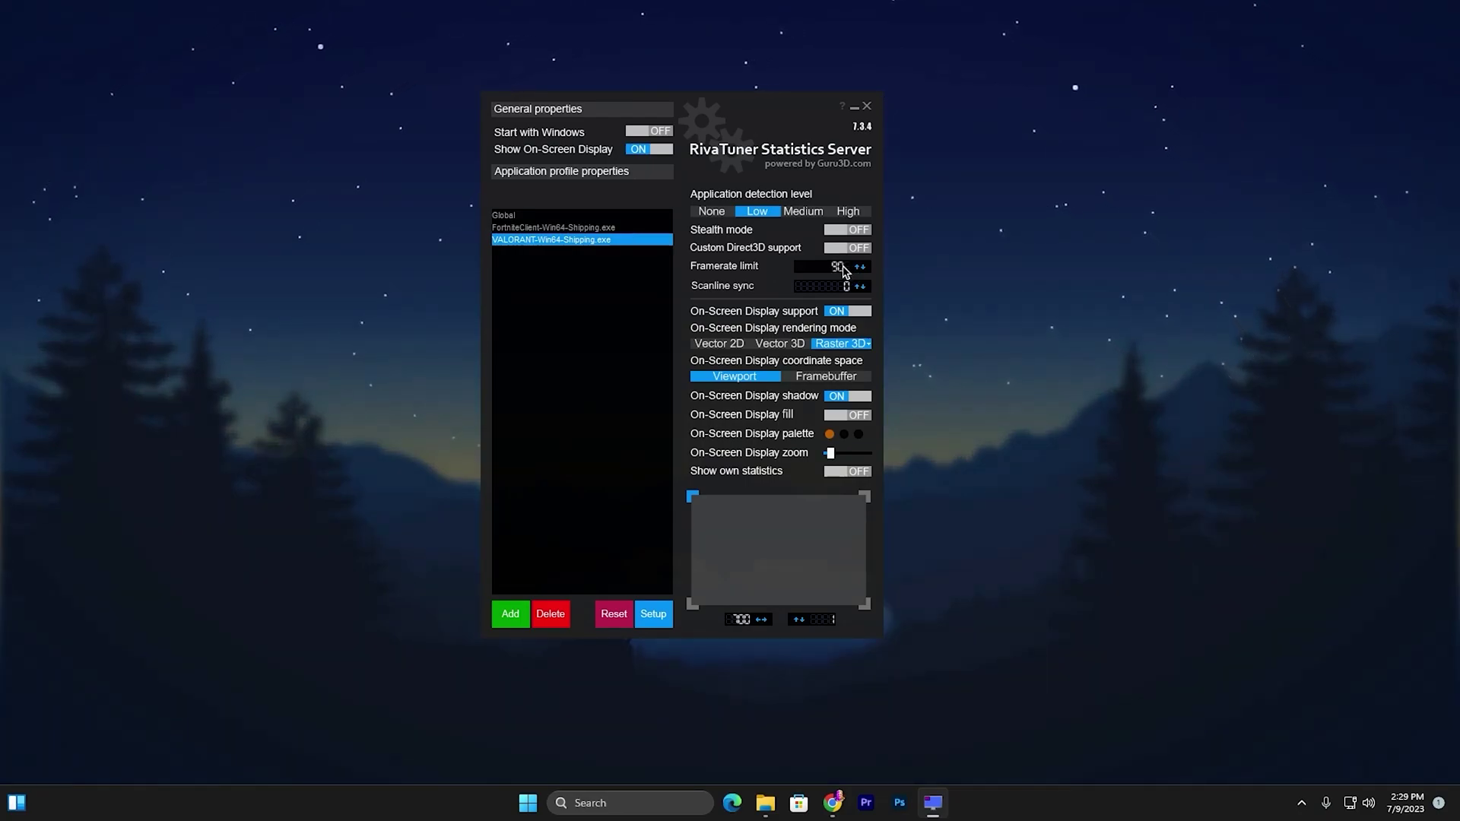
key(Return)
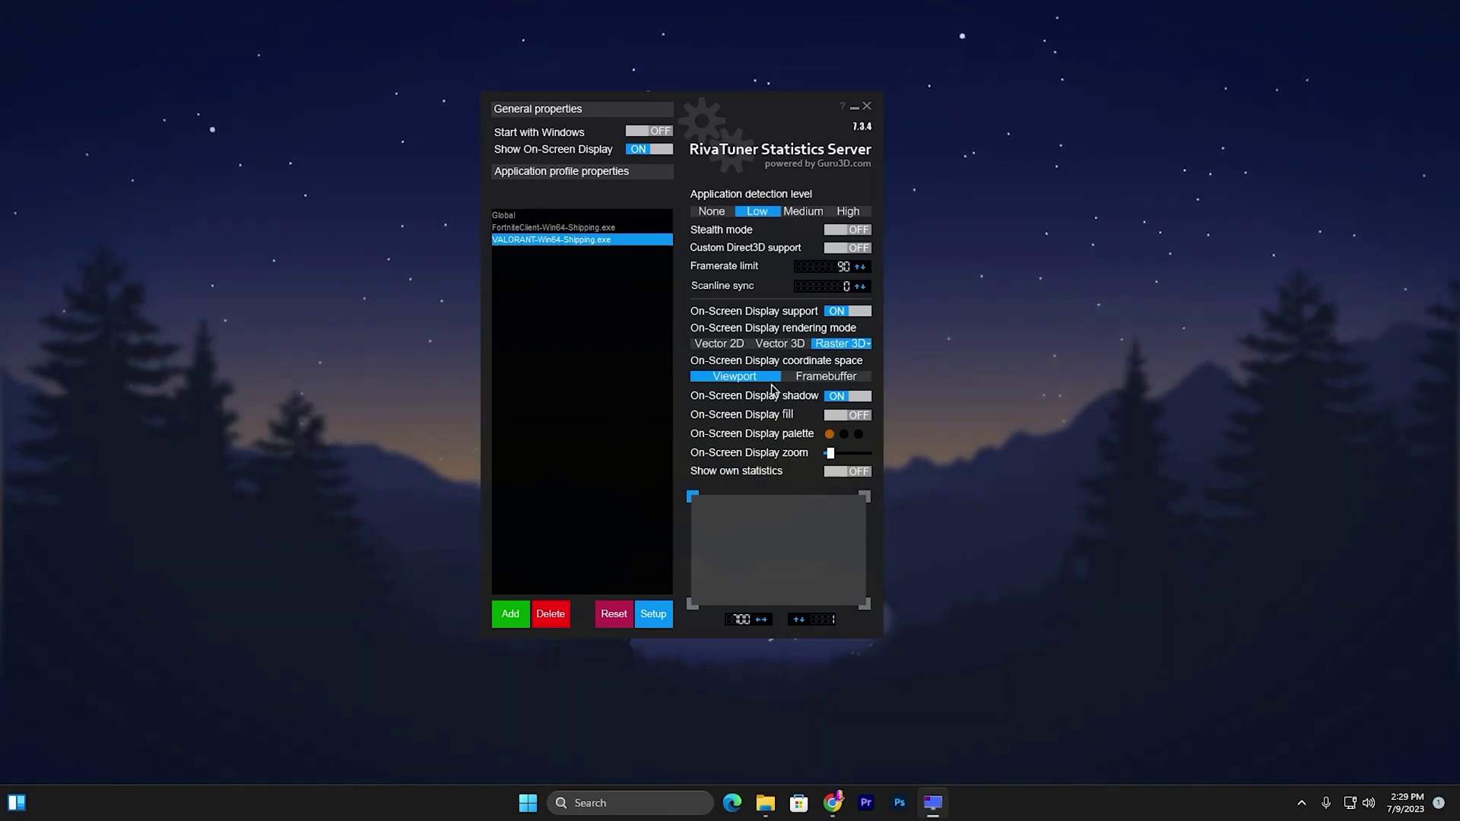
click(854, 107)
click(1301, 802)
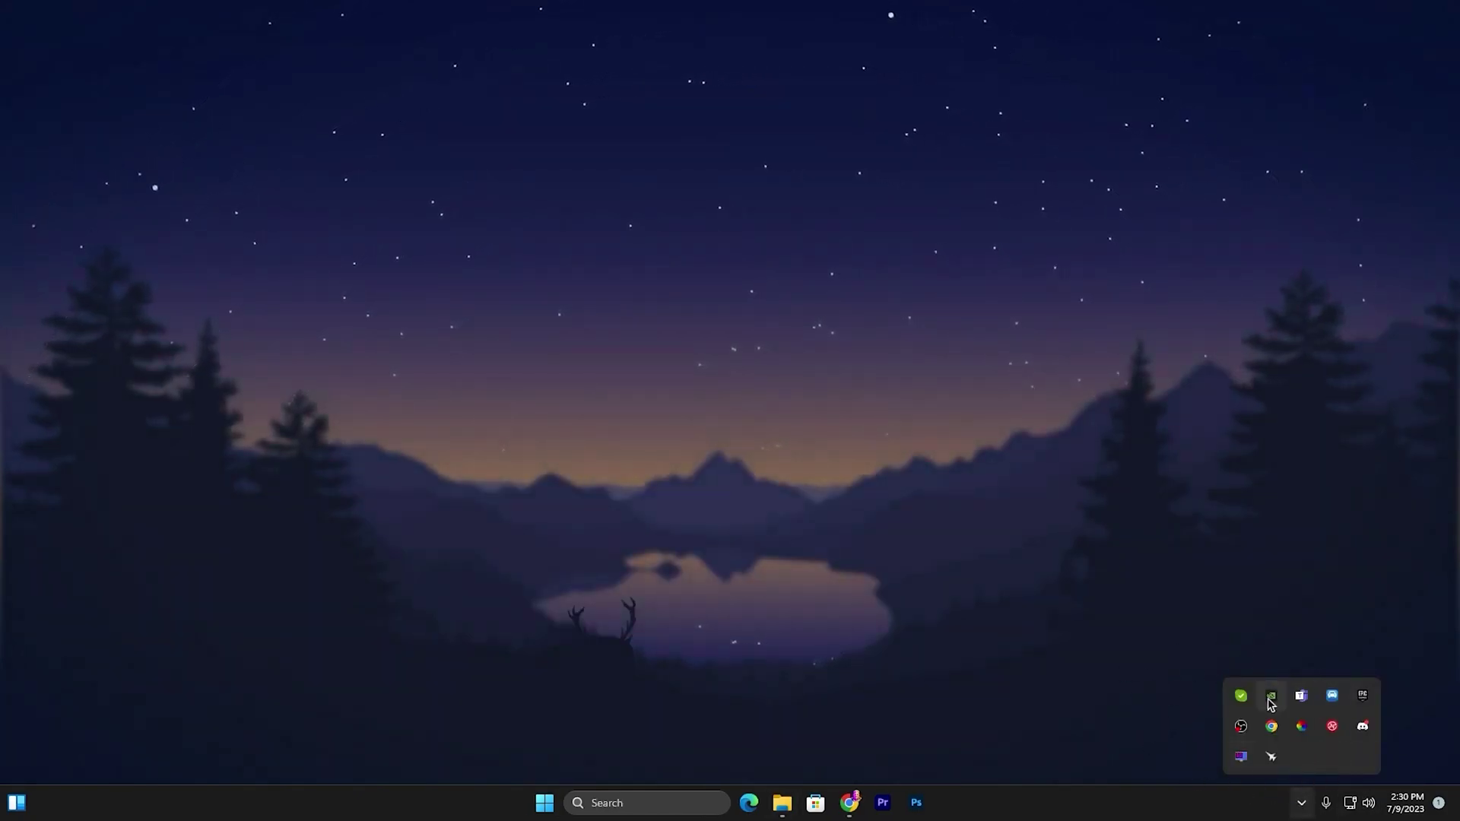
Step: Find Game Mode settings via Windows search and open Graphics' default graphics settings
click(1295, 806)
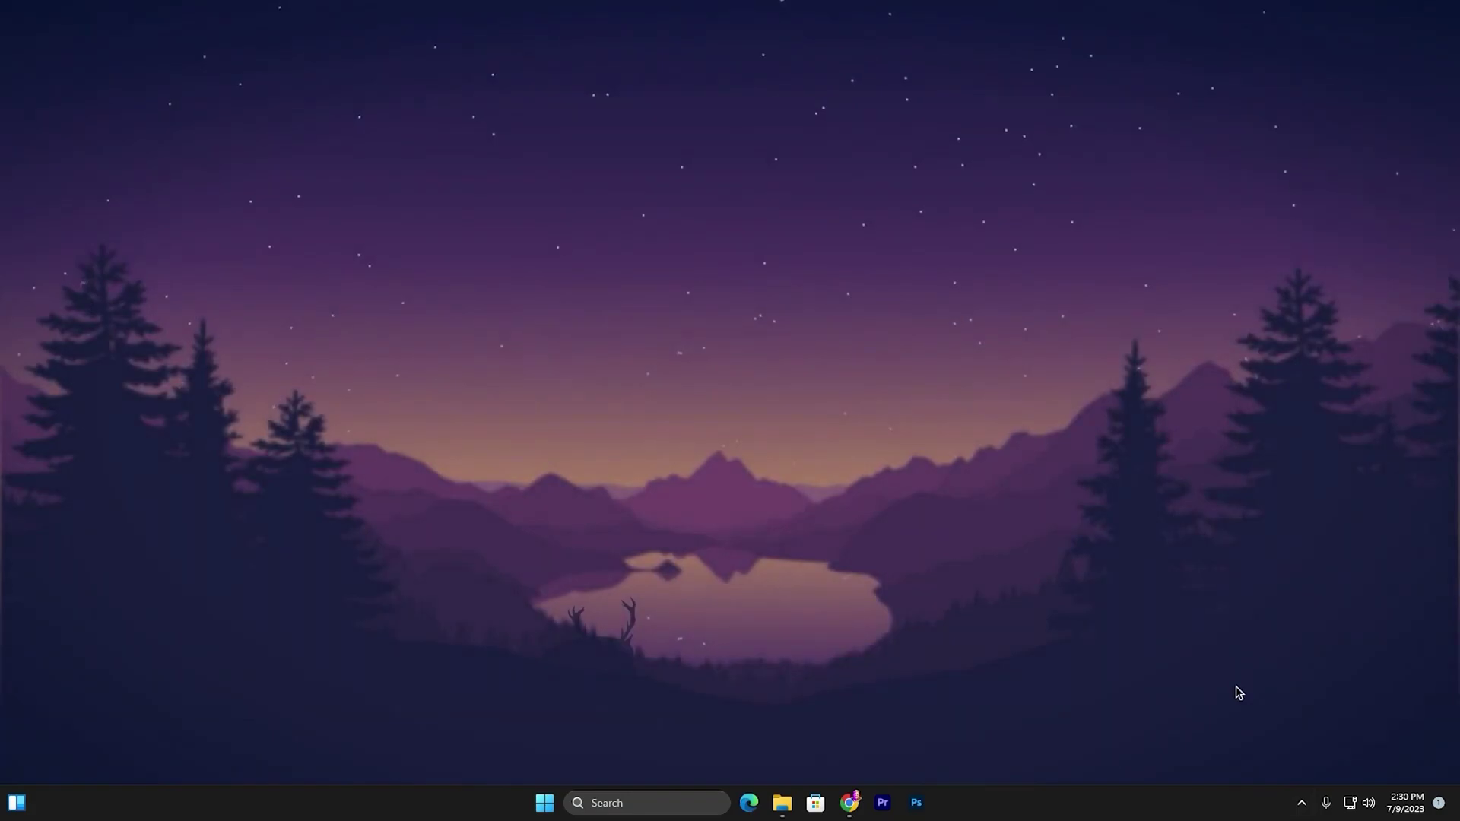
click(590, 802)
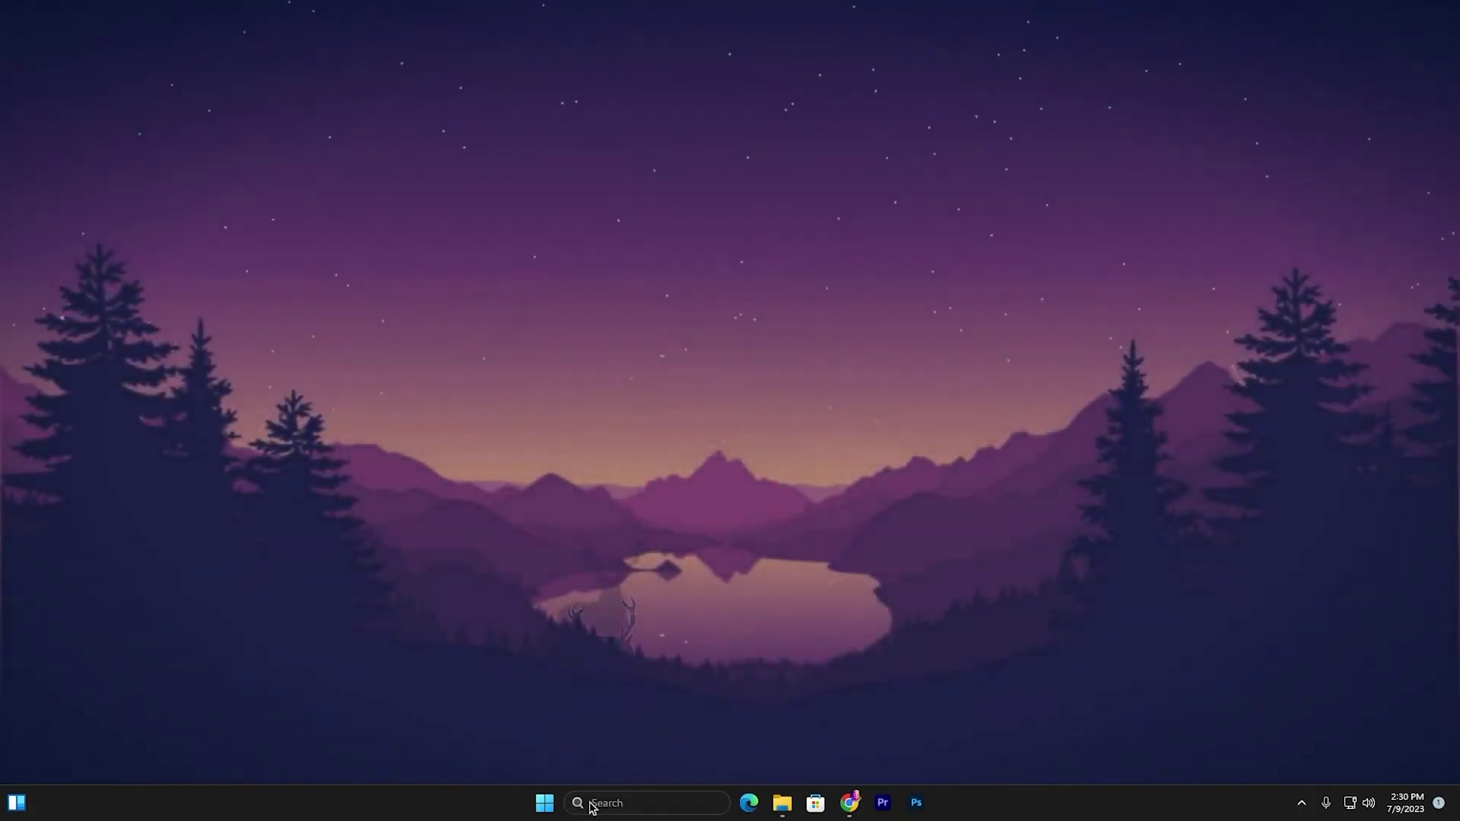
text(gam)
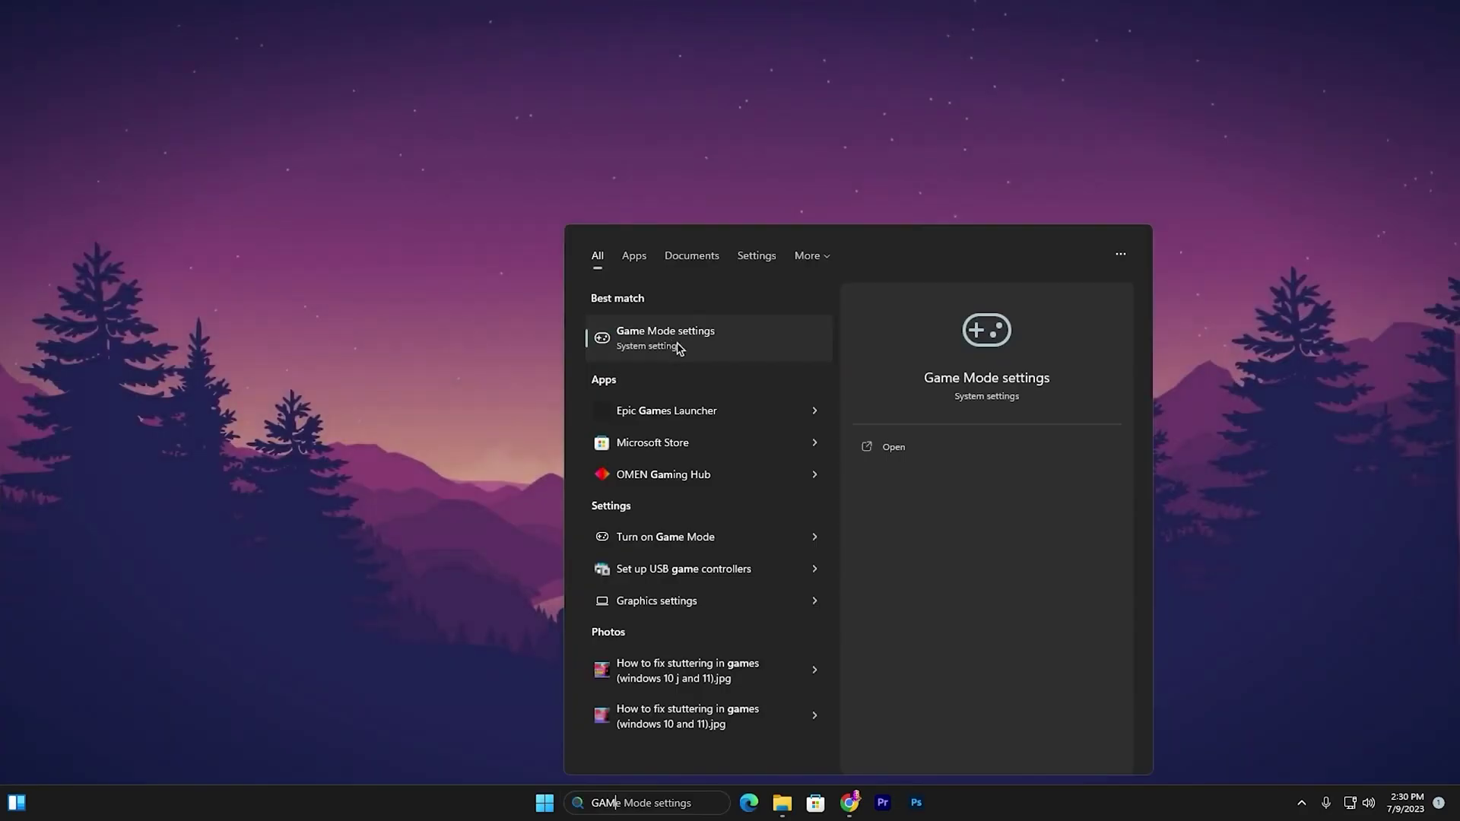
click(679, 347)
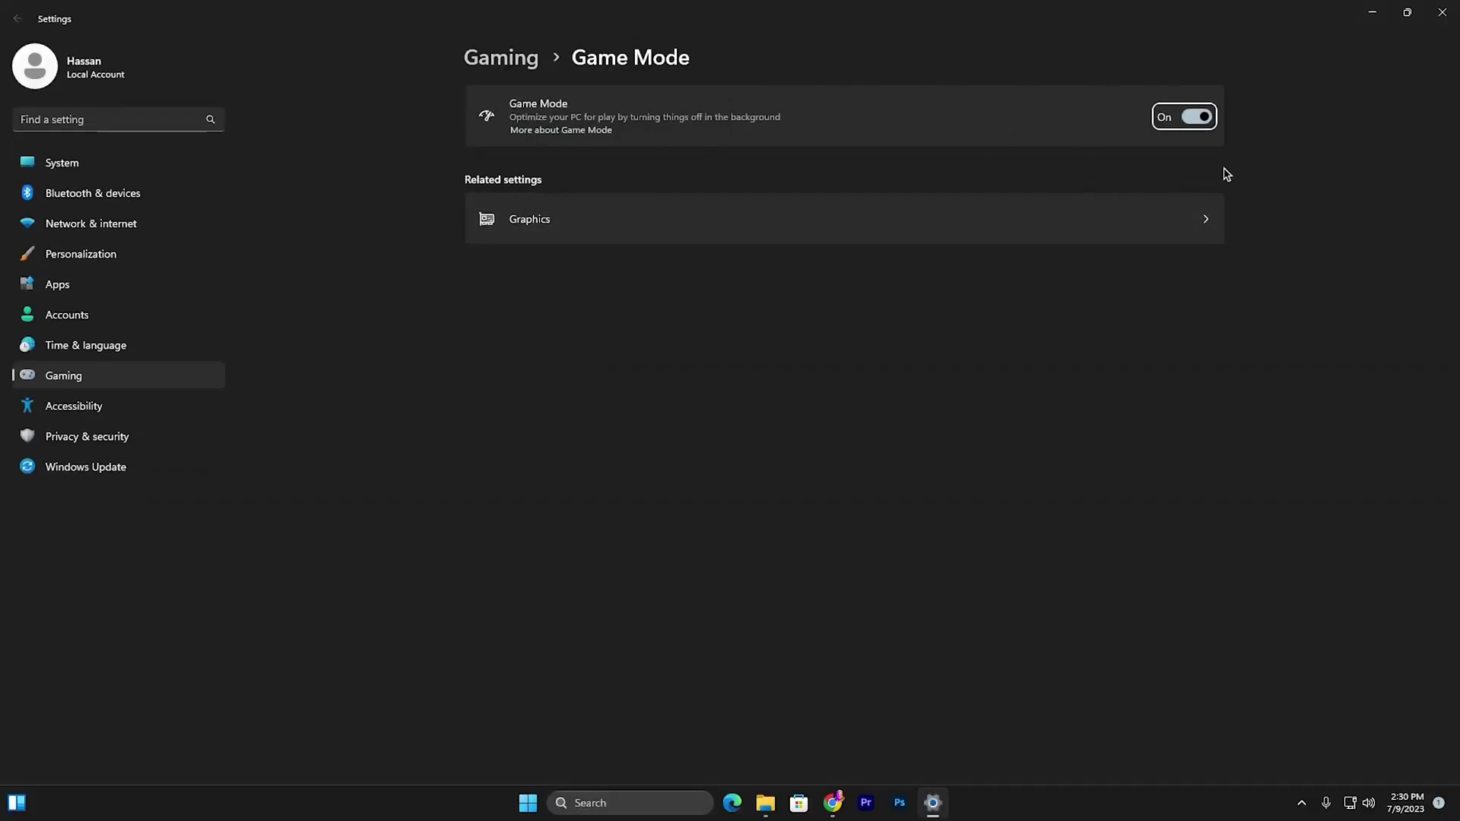
click(597, 222)
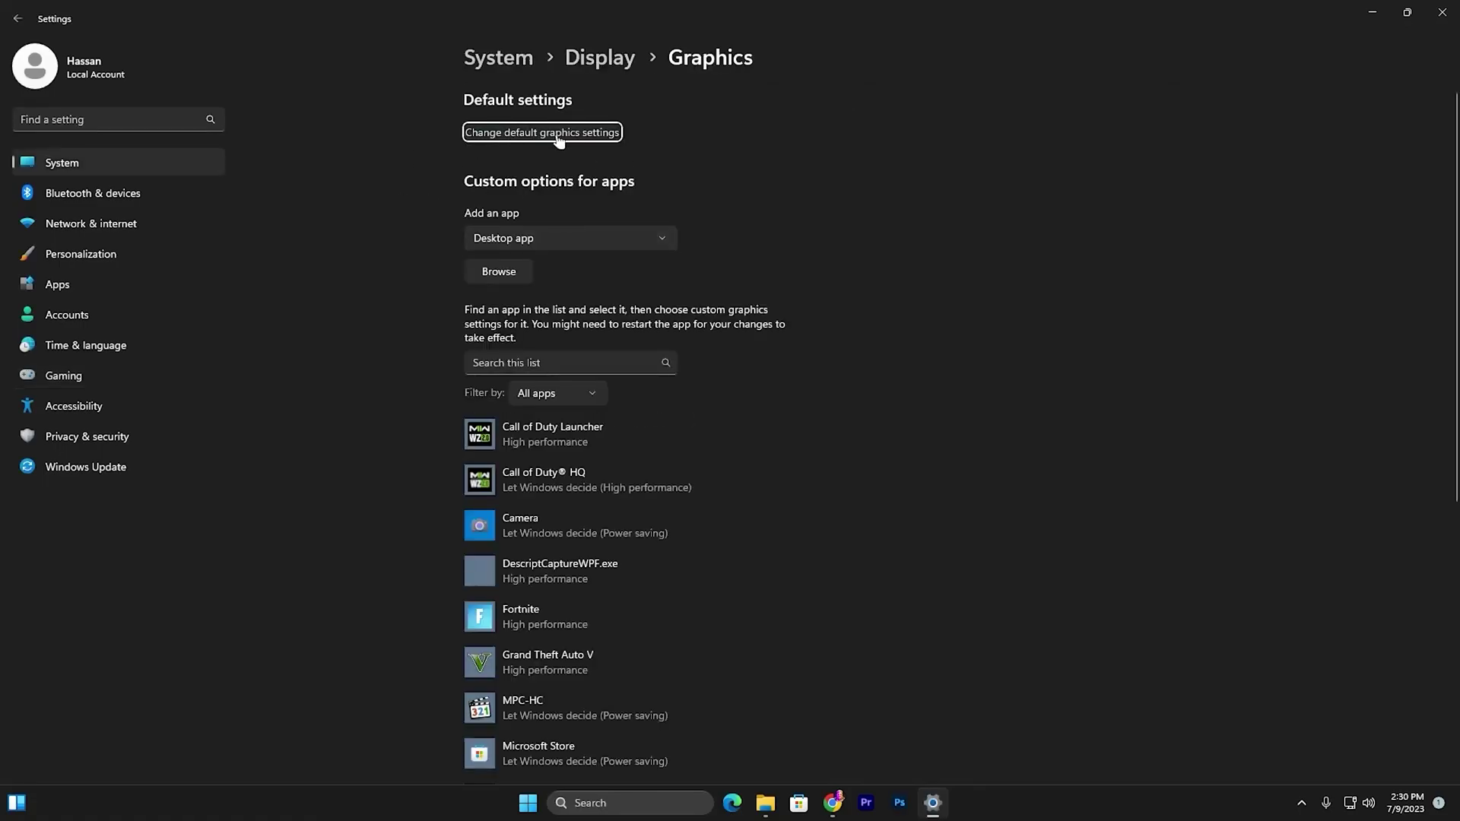
click(547, 134)
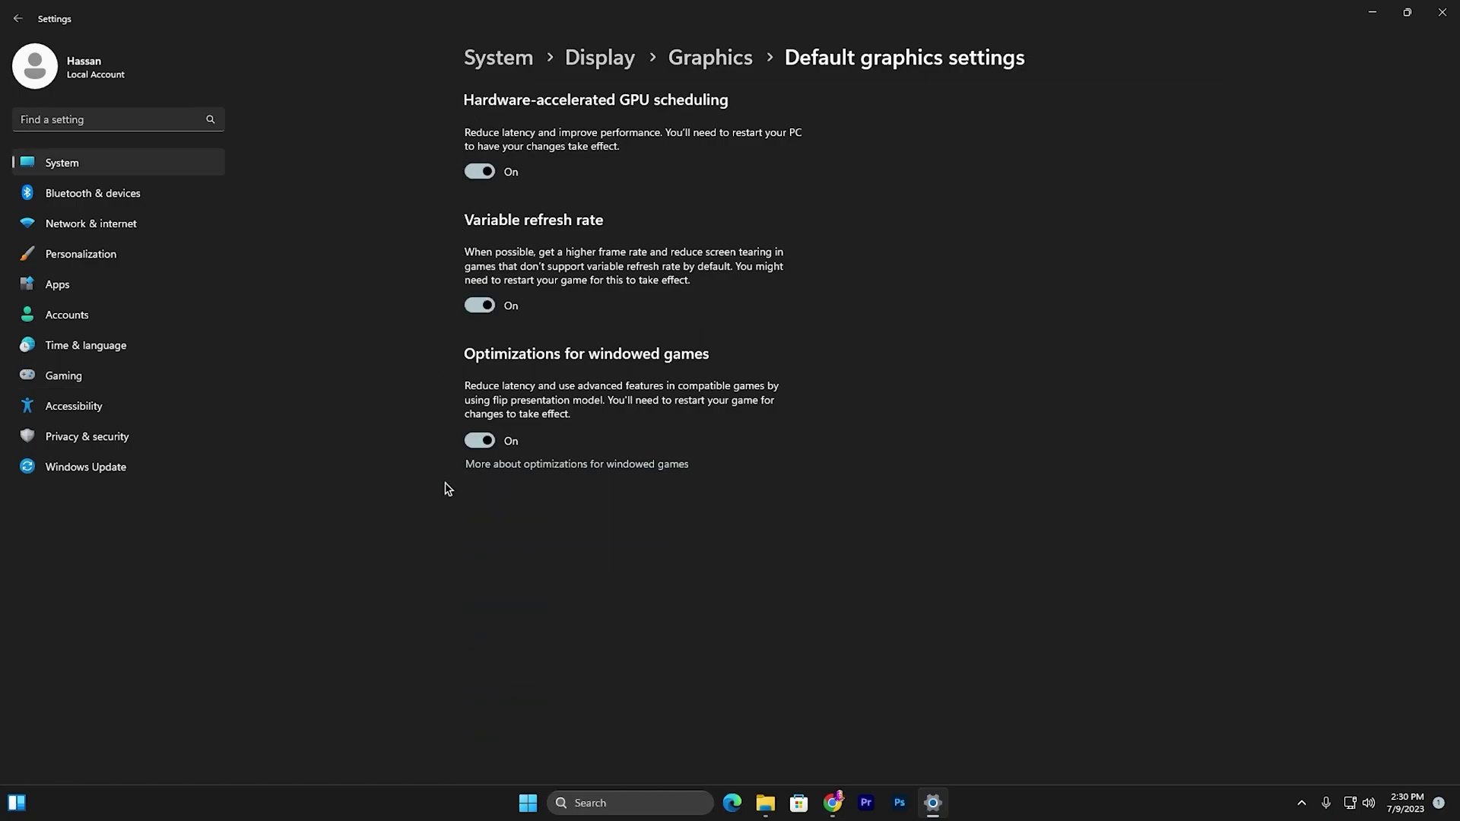
Step: Browse the per-app graphics list, checking the app picker and GTA V's preference without changes
click(710, 60)
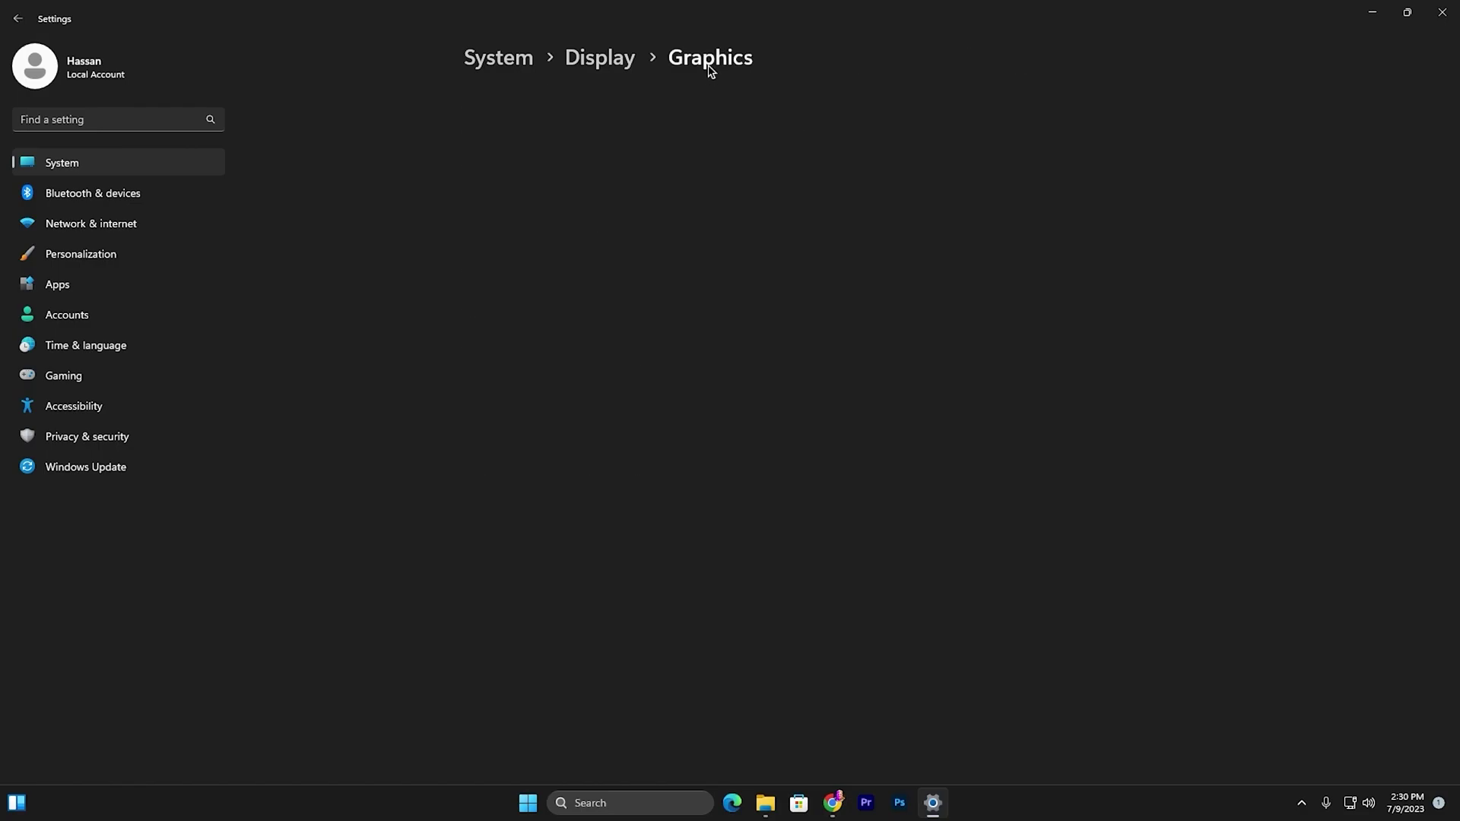
scroll(617, 578, down, 4)
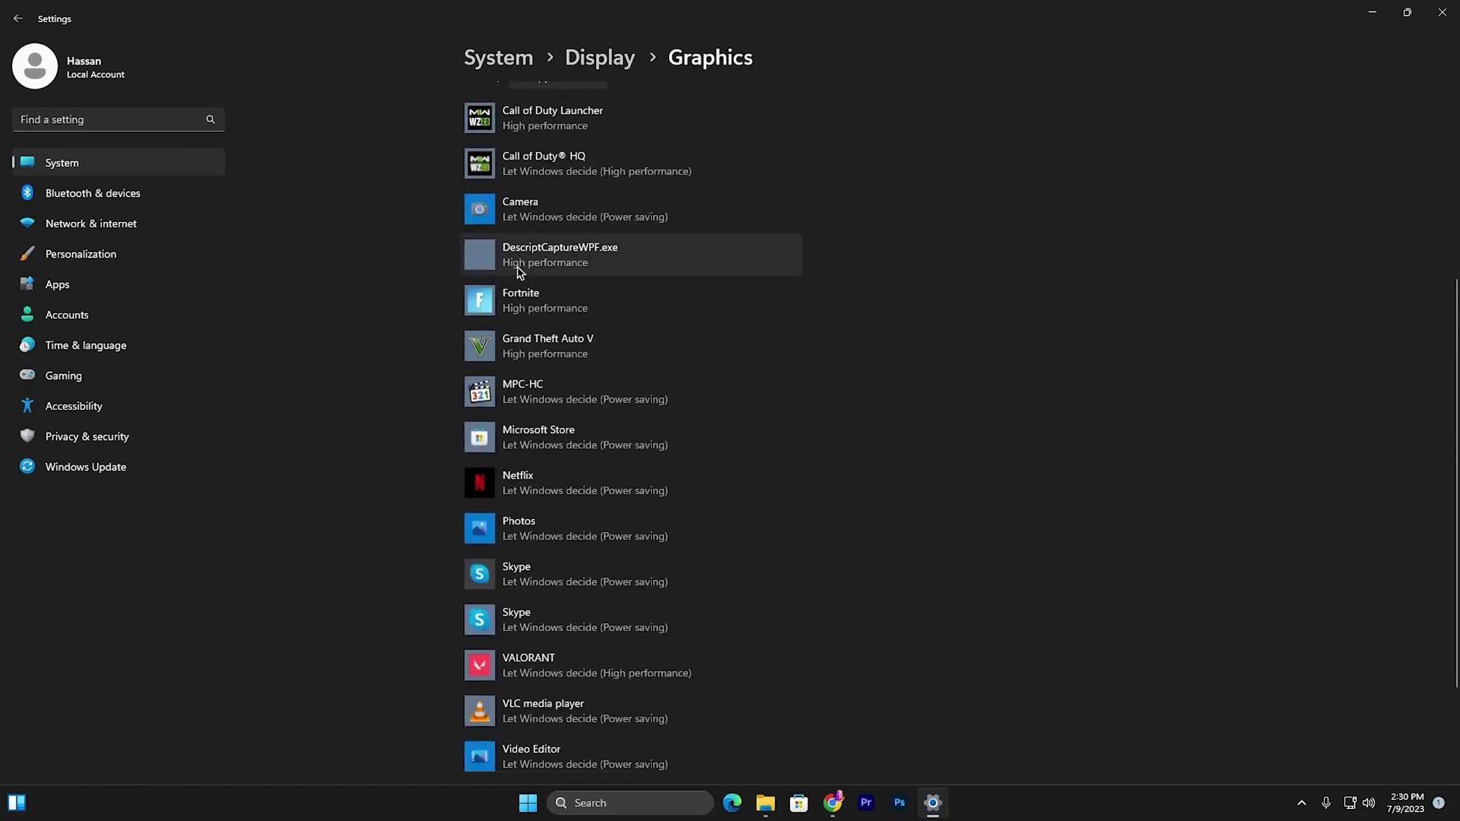
scroll(481, 266, up, 4)
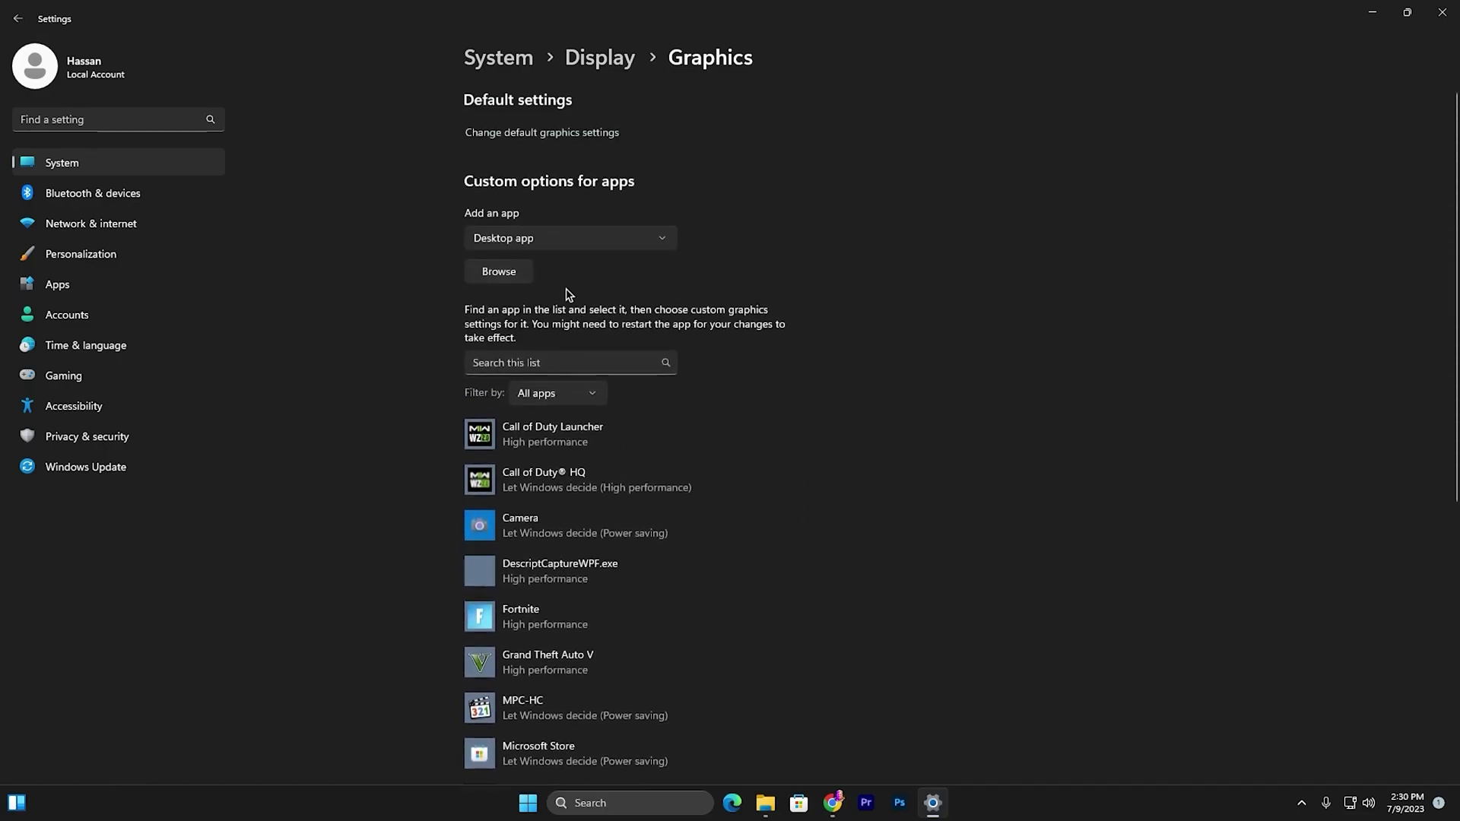
click(501, 273)
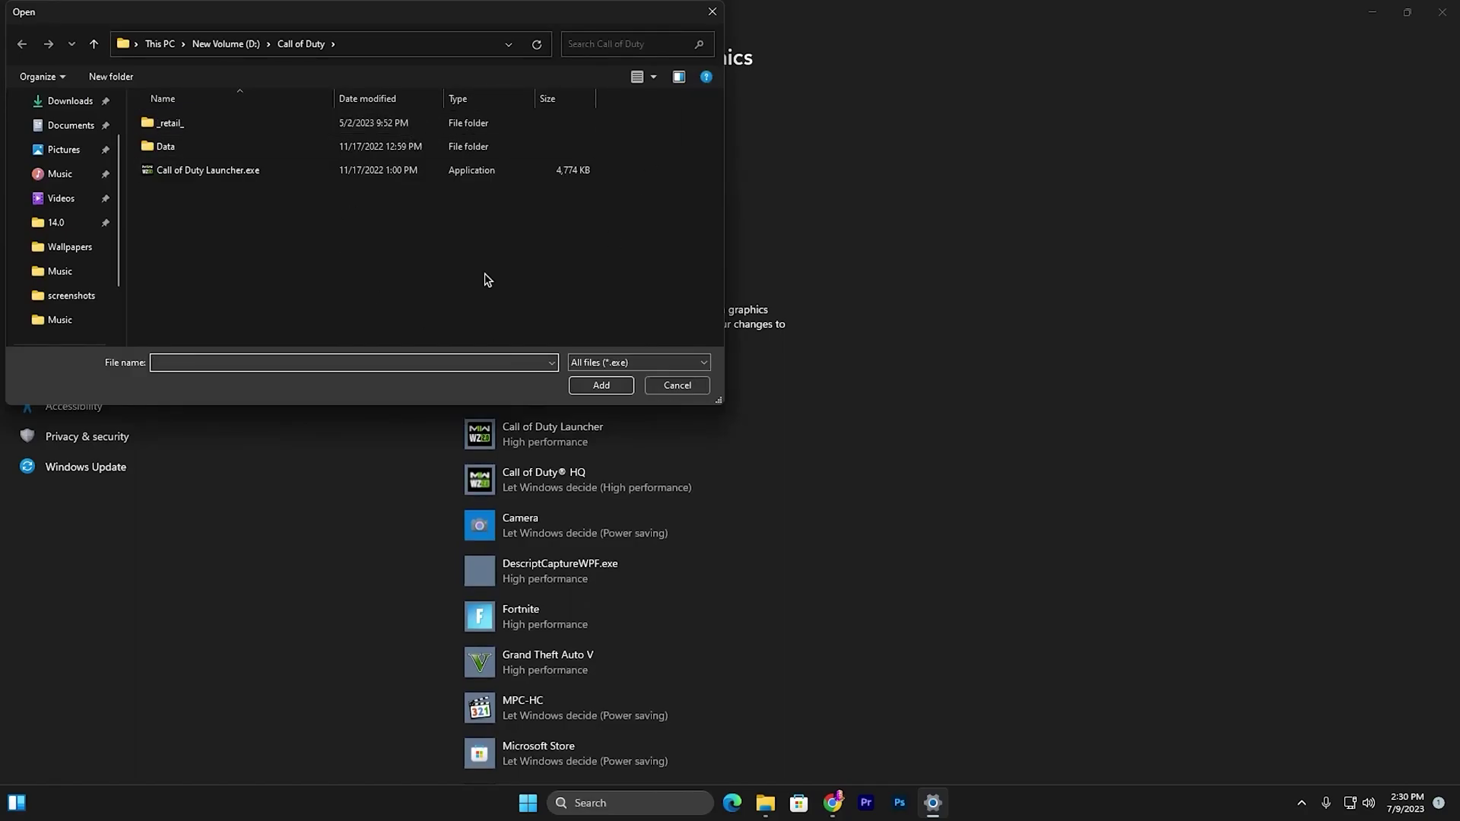
click(711, 11)
scroll(546, 494, down, 3)
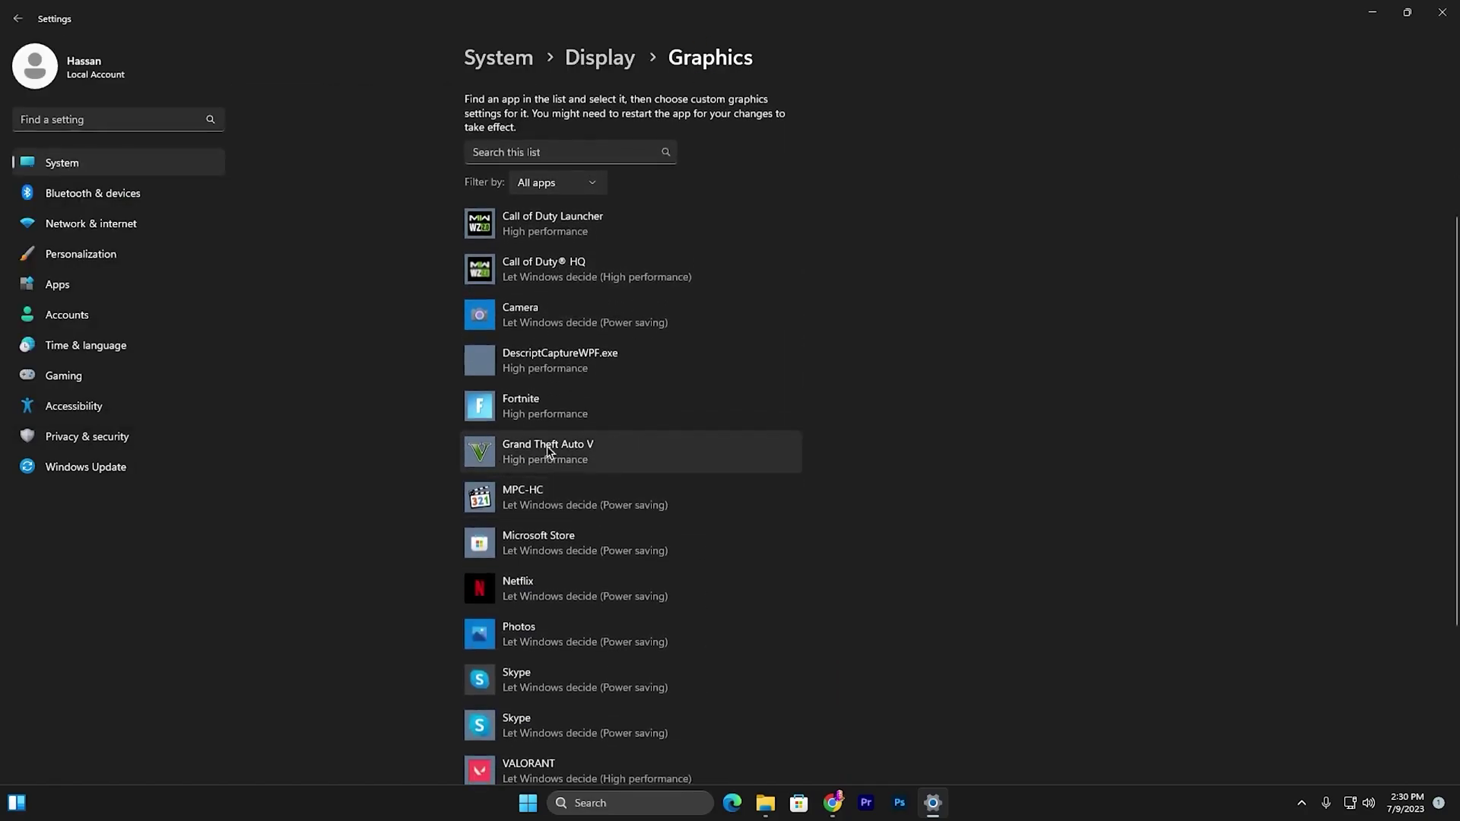
click(546, 448)
click(692, 530)
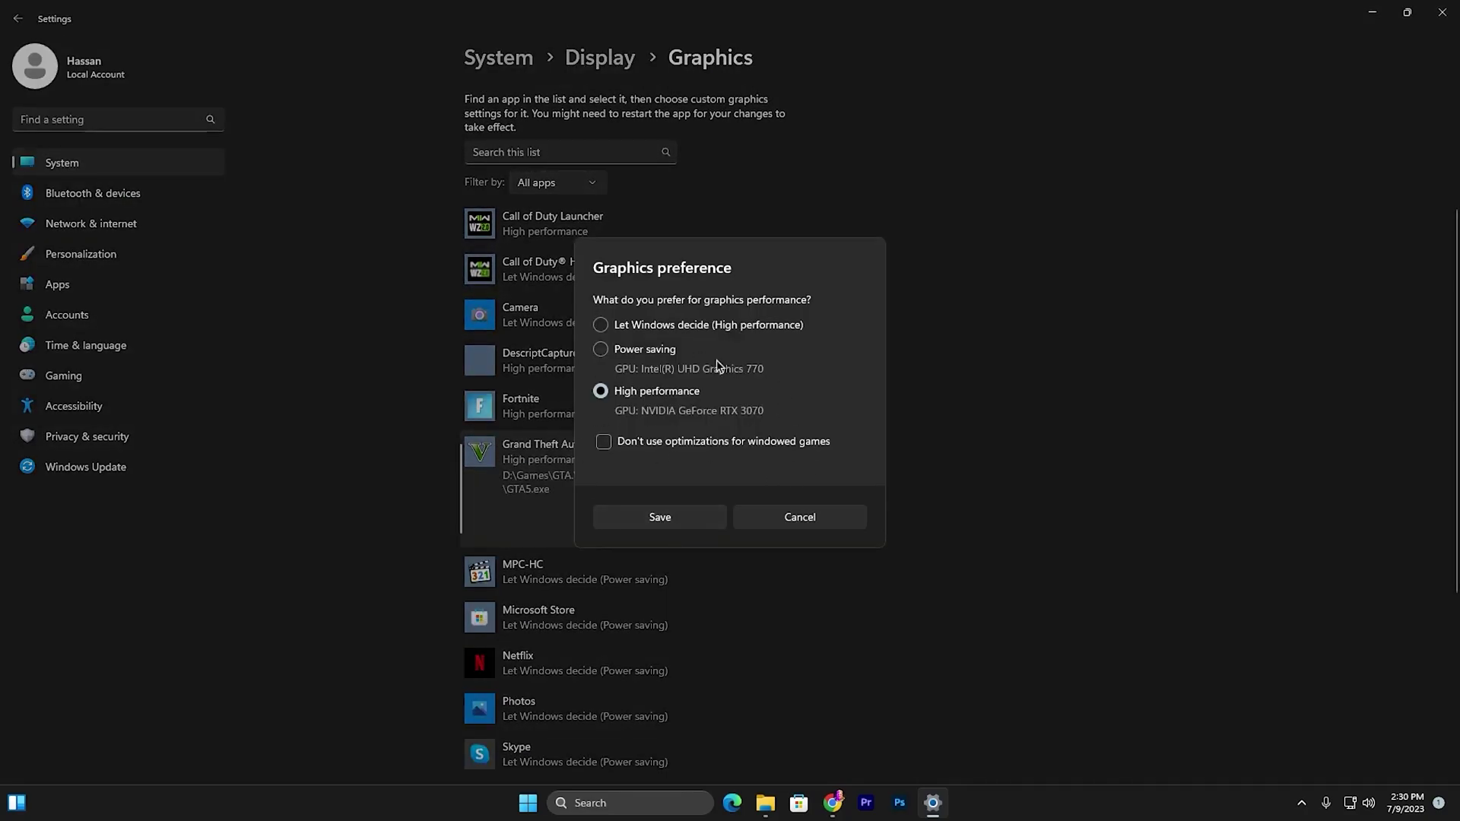
click(779, 520)
Step: Save VALORANT as High performance with windowed-game optimizations turned off
scroll(517, 456, down, 4)
scroll(515, 390, up, 7)
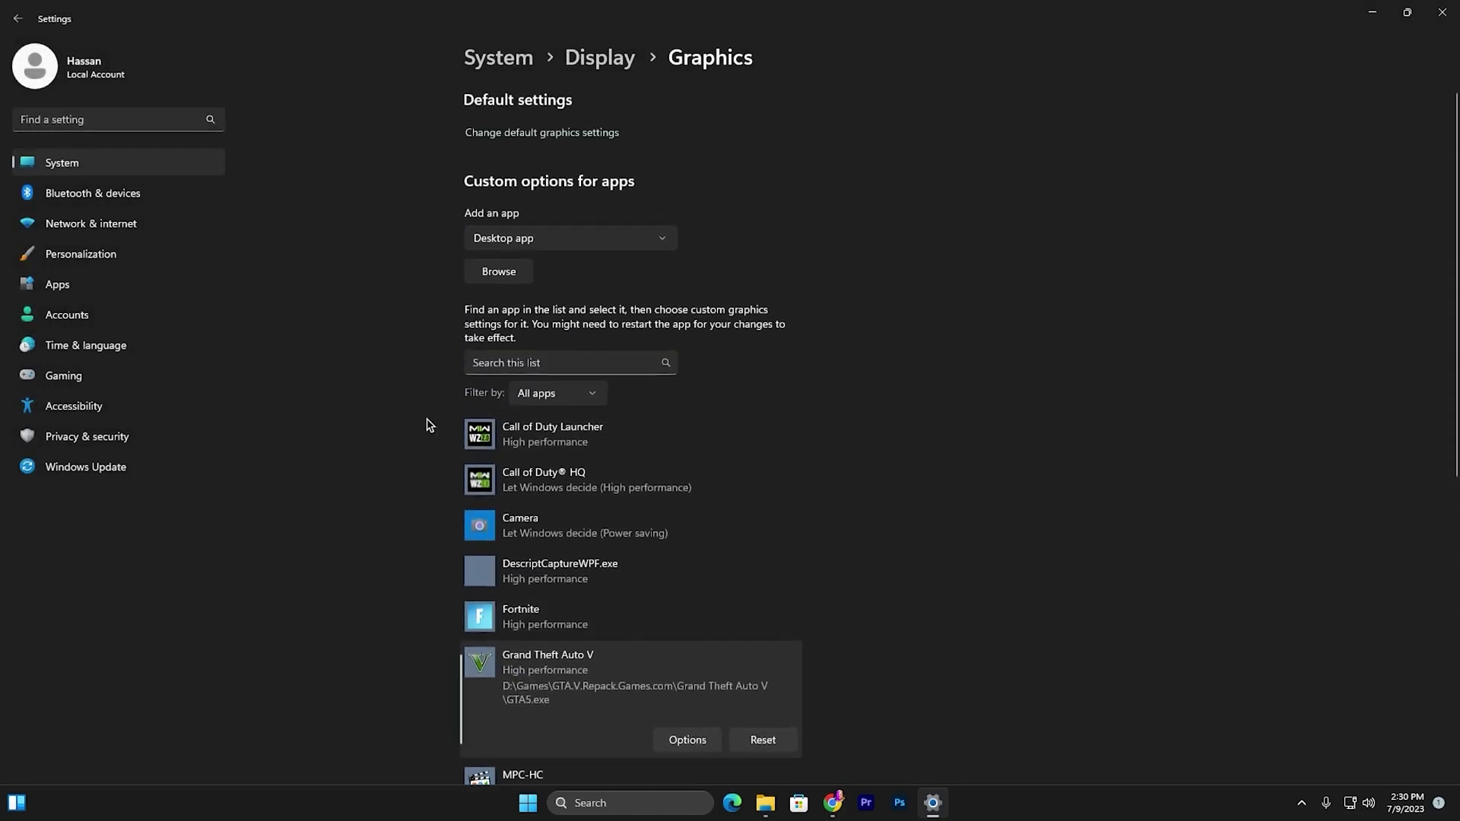
scroll(425, 424, down, 1)
scroll(515, 691, down, 3)
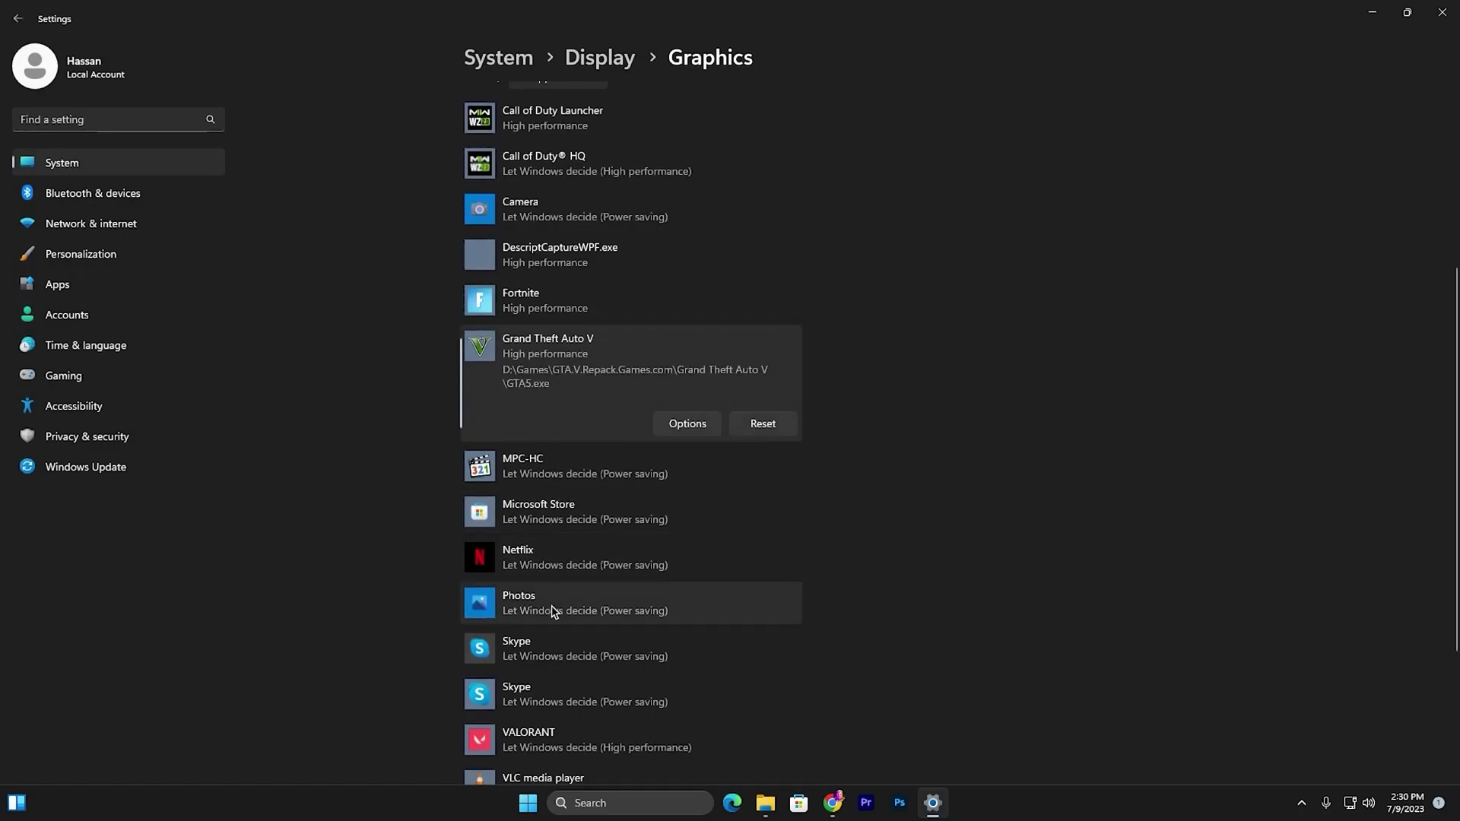
click(541, 736)
click(684, 741)
click(643, 447)
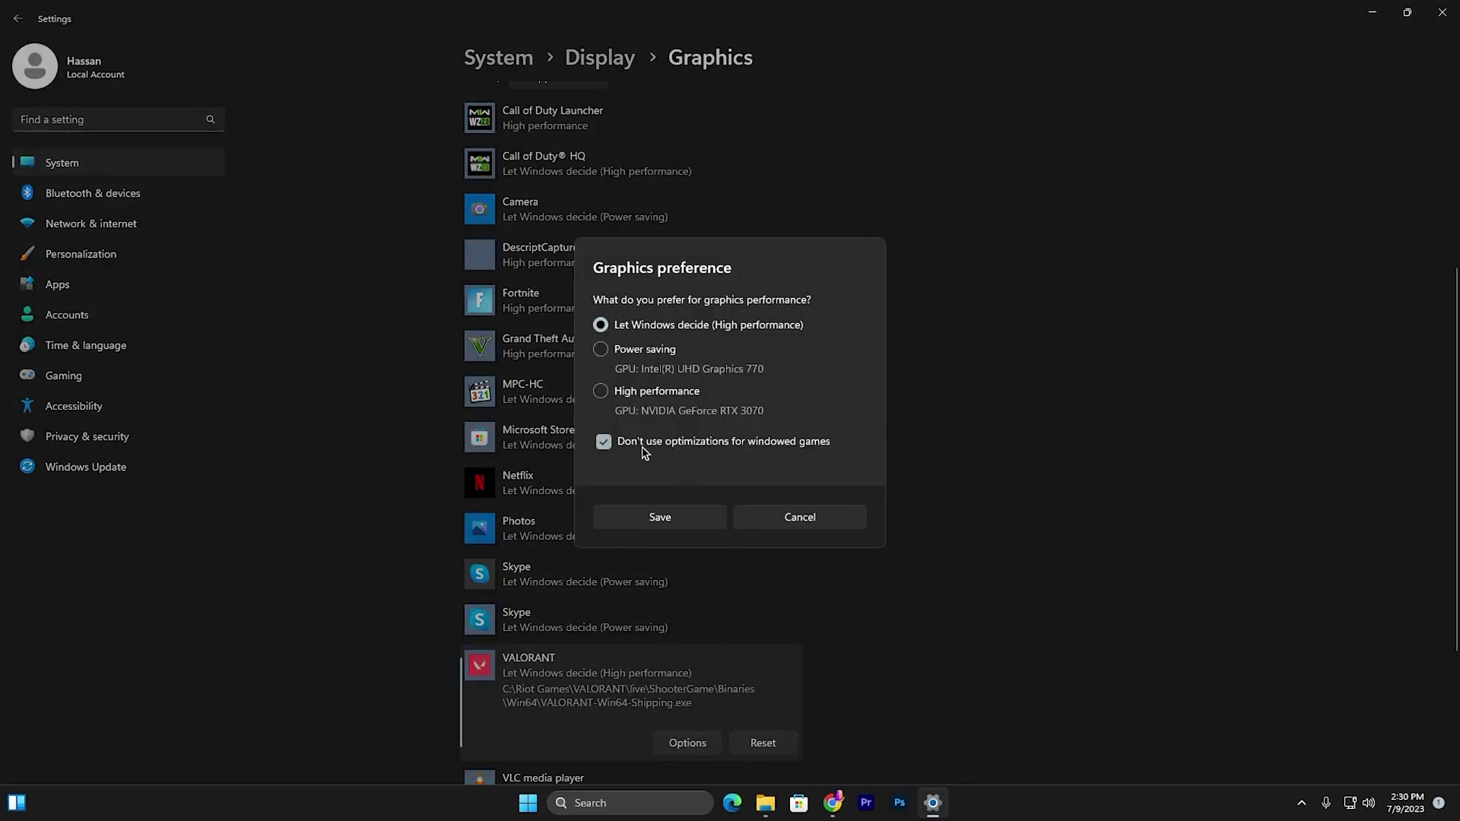
click(640, 397)
click(667, 518)
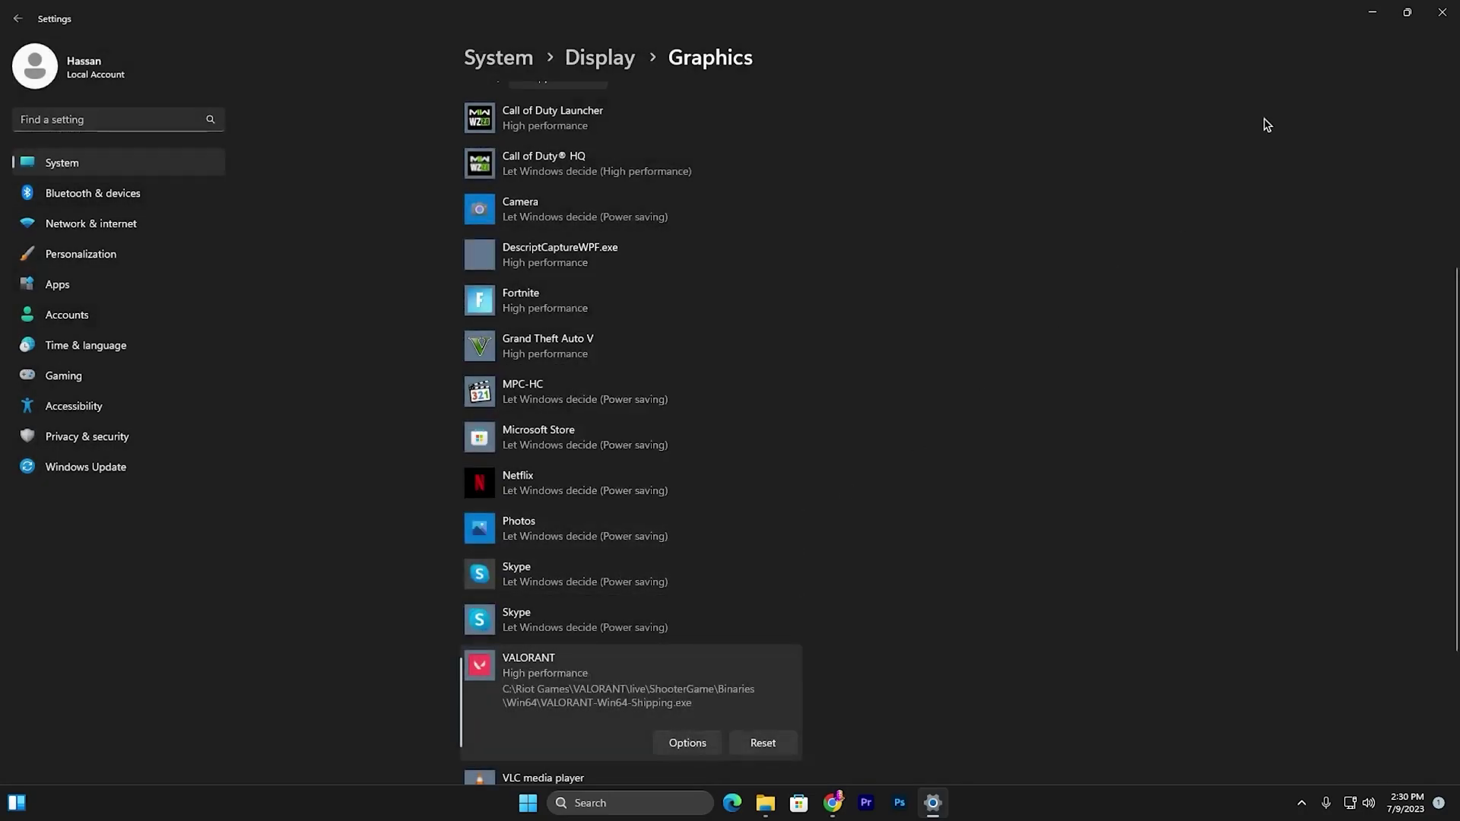
Step: Close Settings, then in Fortnite switch from building to weapons and shoot the opponent
click(1437, 9)
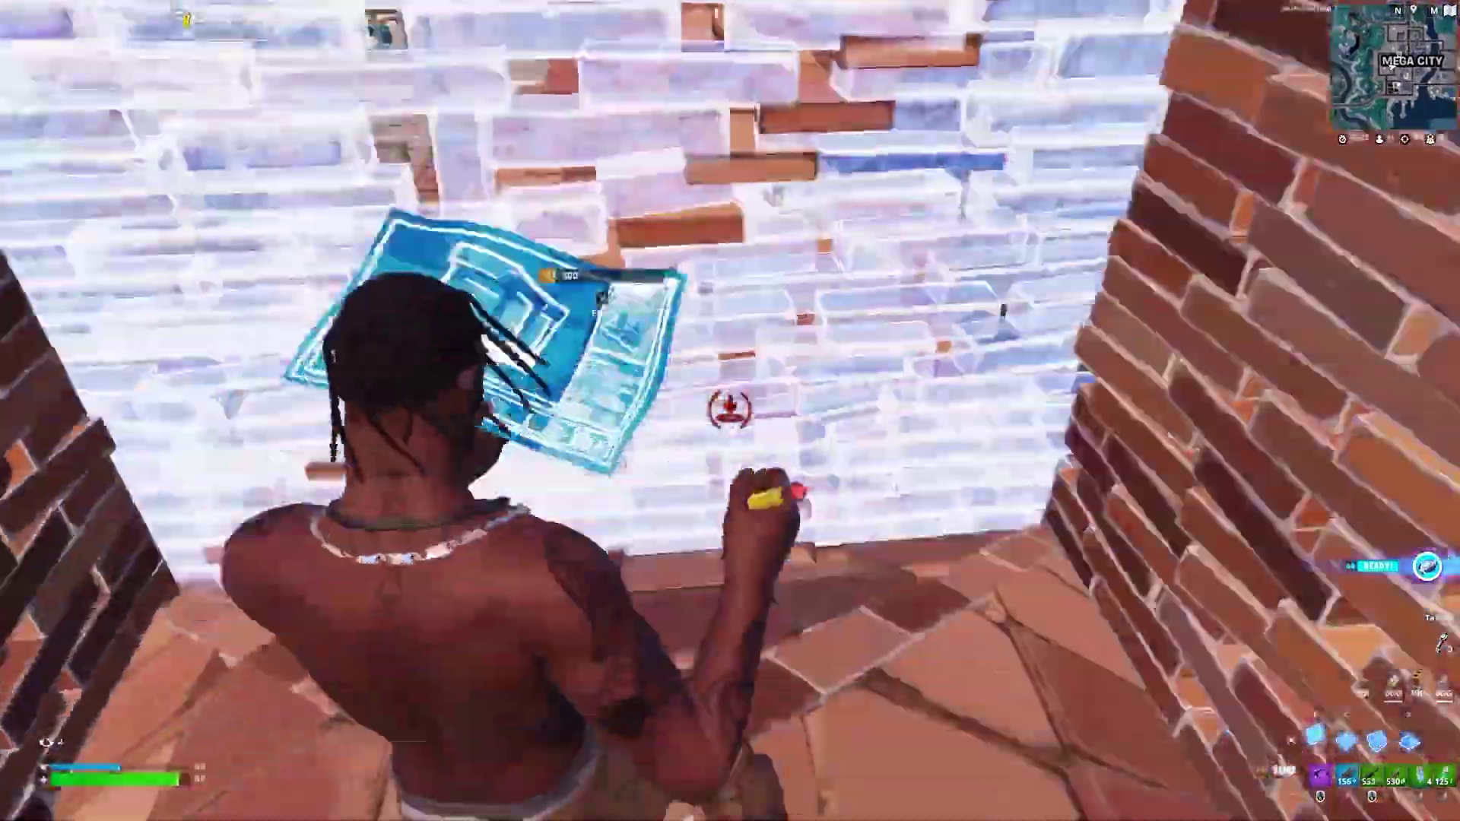
key(3)
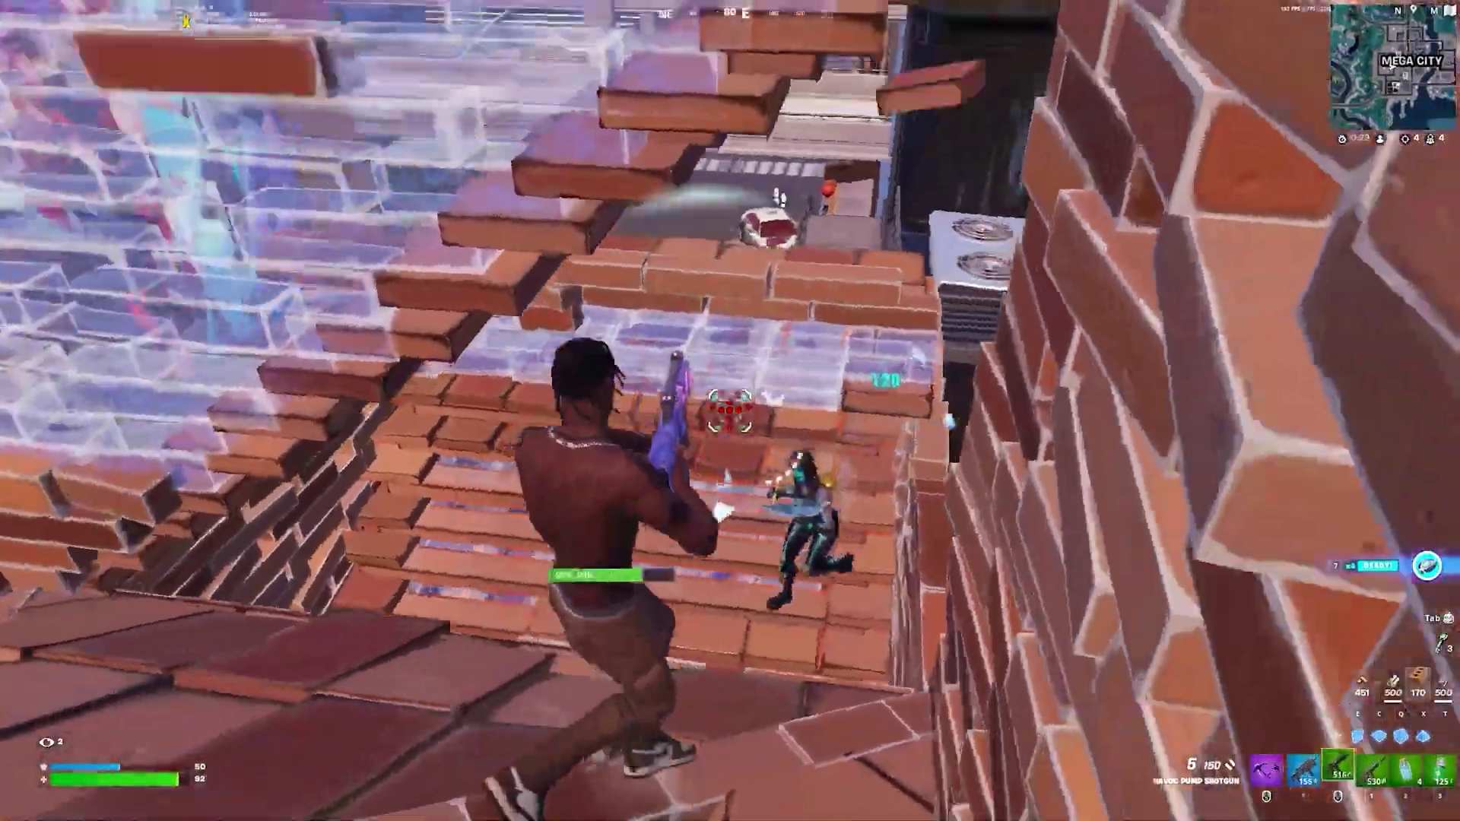
click(729, 410)
key(1)
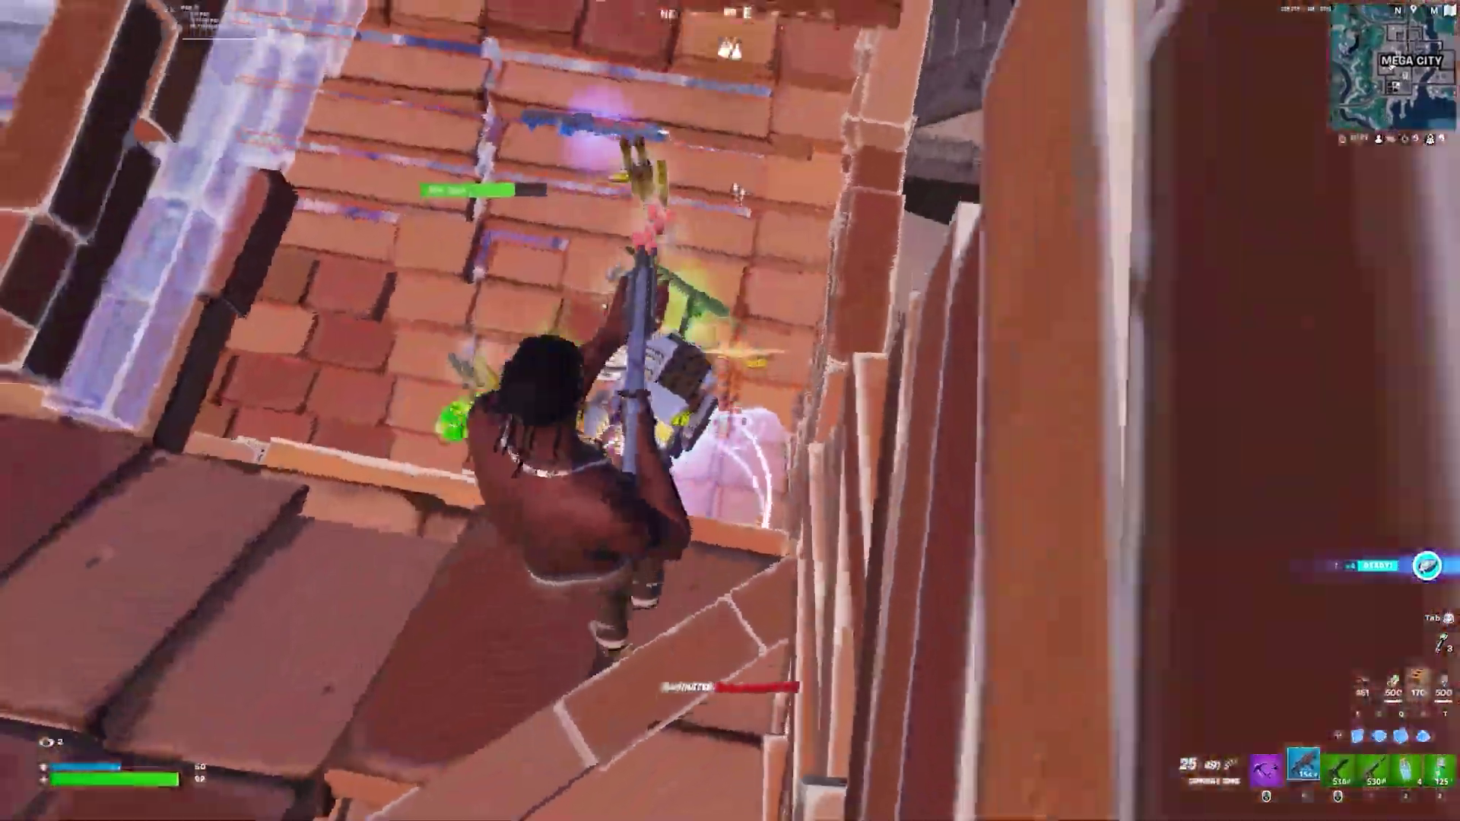